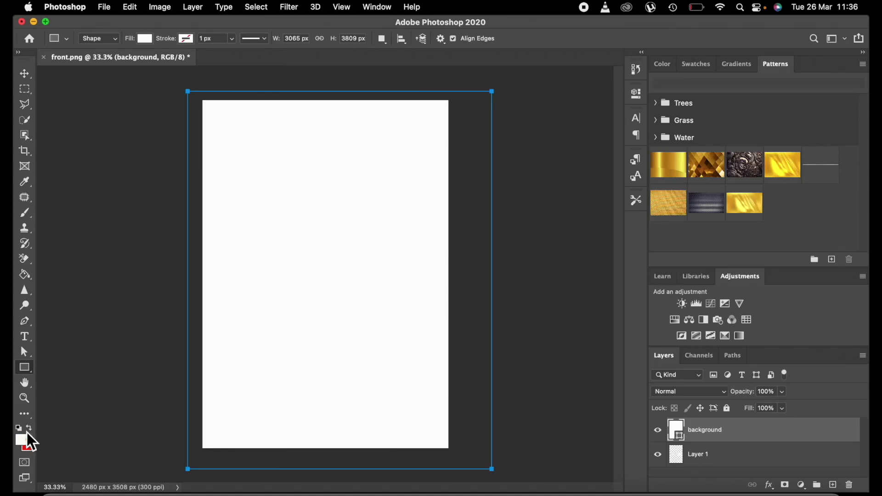
- Set the foreground colour to near-black #0e0e0d and keep the Rectangle Tool selected
left_click(22, 439)
left_click(531, 359)
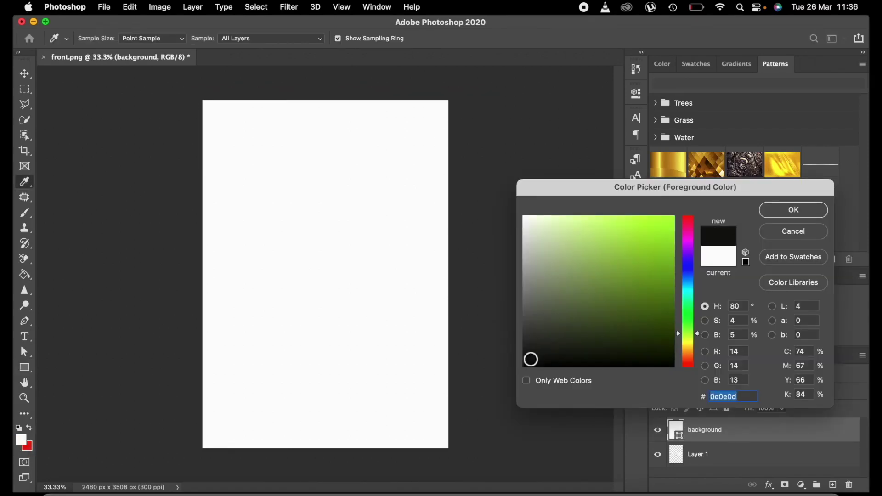
left_click(782, 214)
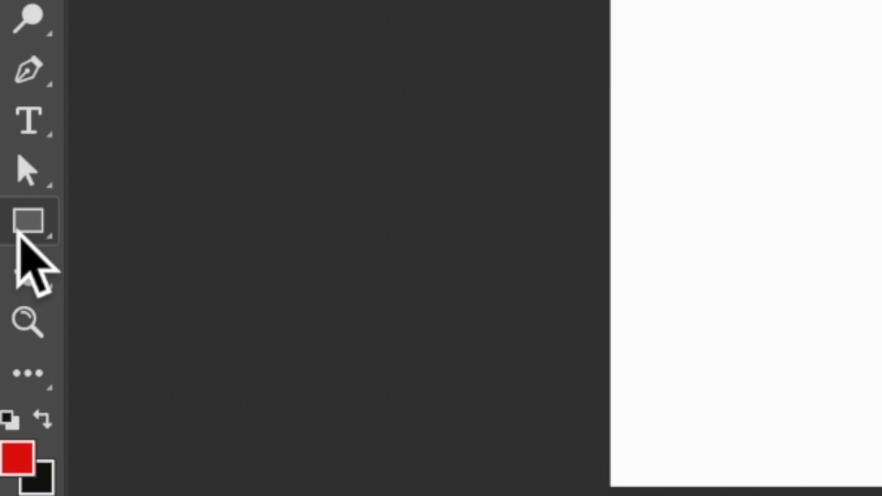
left_click(25, 367)
left_click(78, 366)
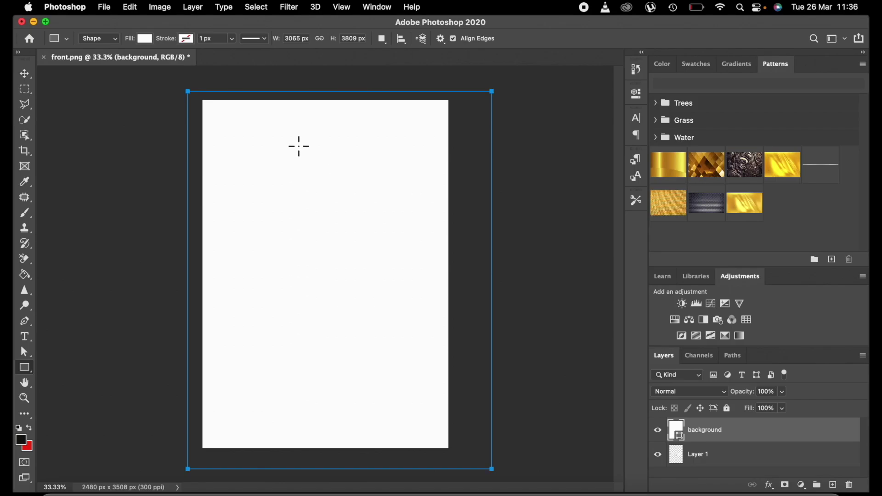
- Draw a tall rectangle in the upper middle of the page filled with black
left_click_drag(303, 143, 345, 308)
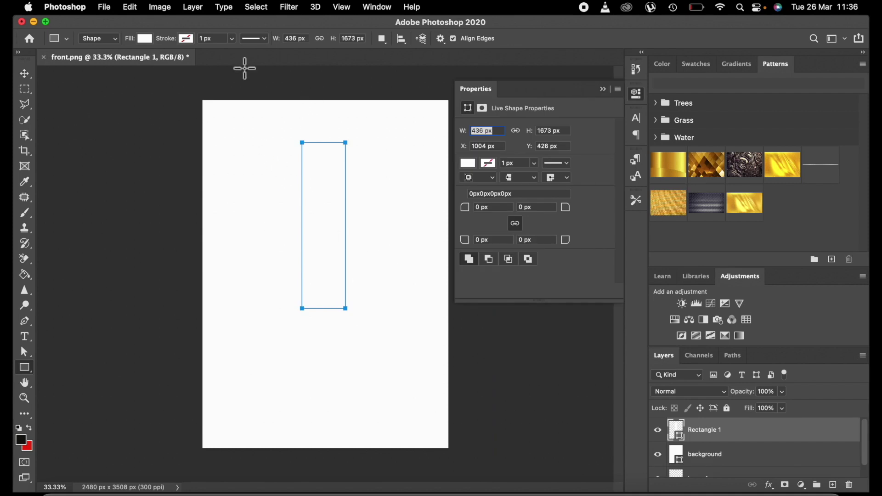
left_click(147, 39)
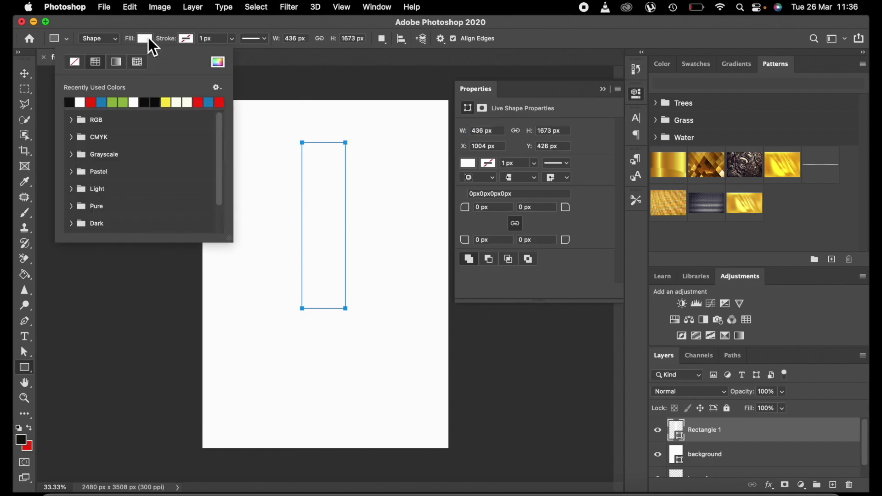
left_click(66, 101)
left_click(22, 72)
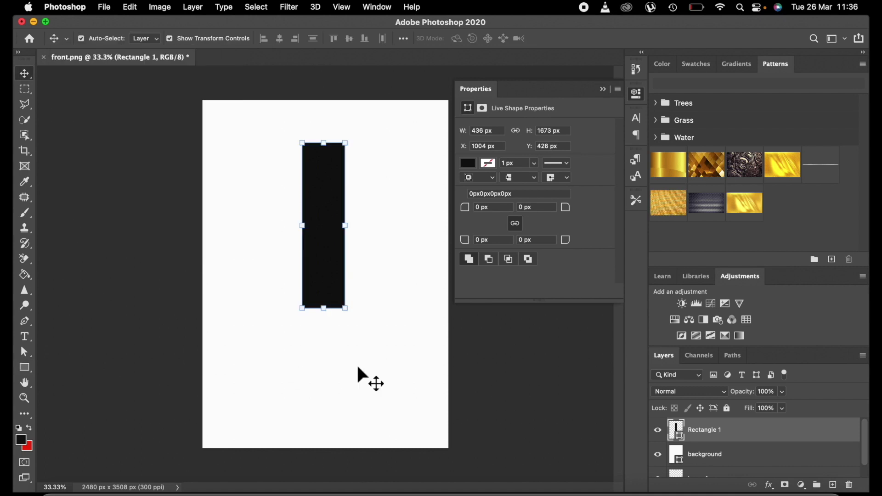
left_click(27, 428)
left_click(24, 368)
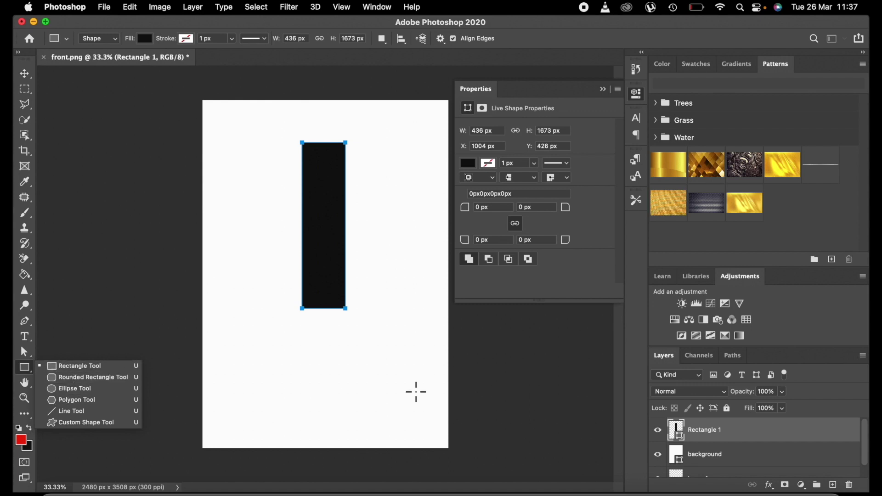
- Rename the Rectangle 1 layer to 'line 1'
double_click(705, 430)
key("BackSpace")
type("line 1")
key("Return")
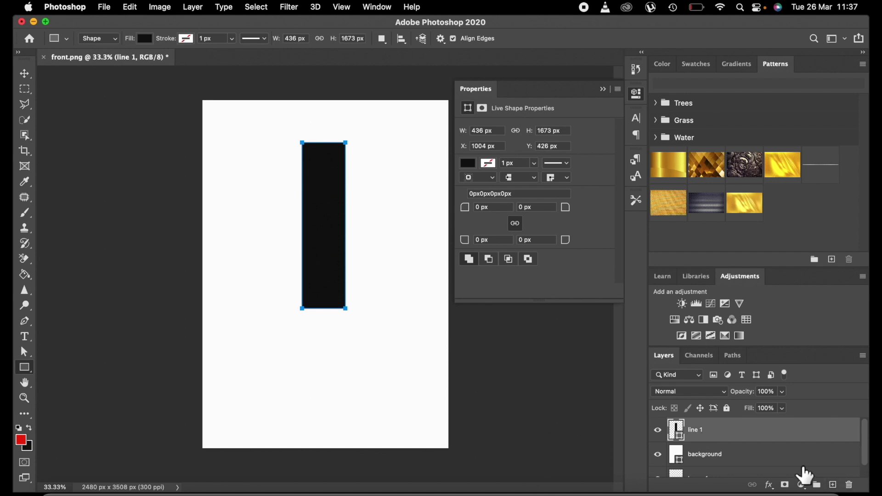
- On a new layer, draw a red circle and centre it under the black bar
left_click(833, 485)
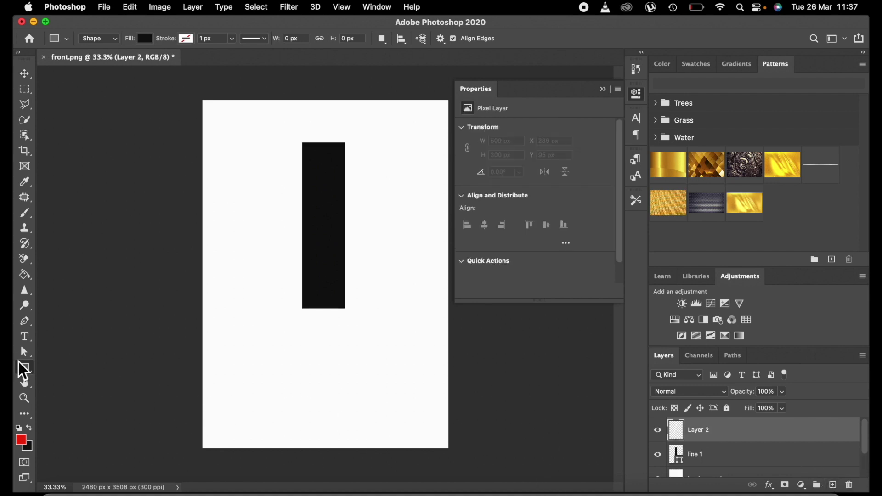
left_click_drag(23, 372, 51, 391)
left_click_drag(290, 246, 393, 386)
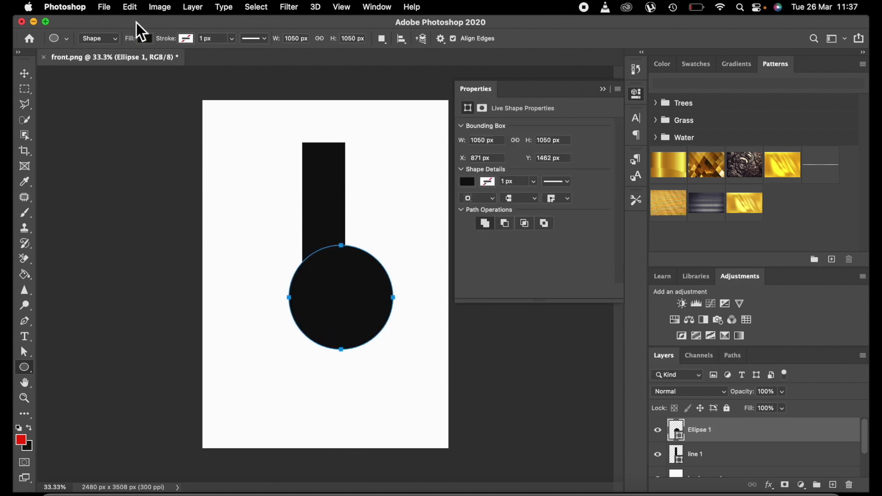
left_click(144, 37)
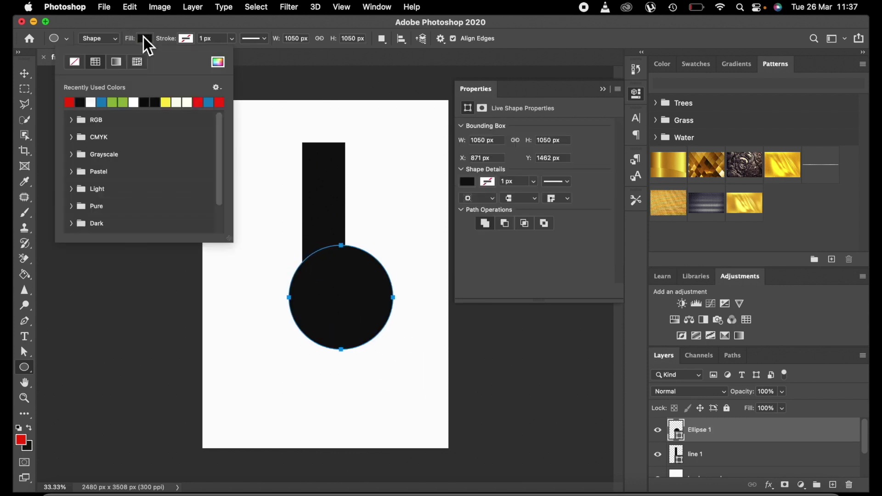
left_click(70, 103)
left_click(25, 74)
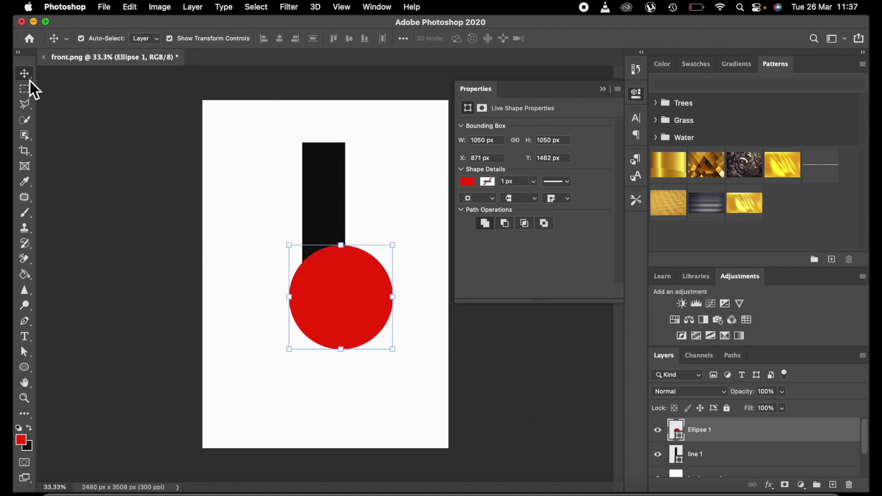
left_click(81, 117)
left_click_drag(358, 287, 349, 297)
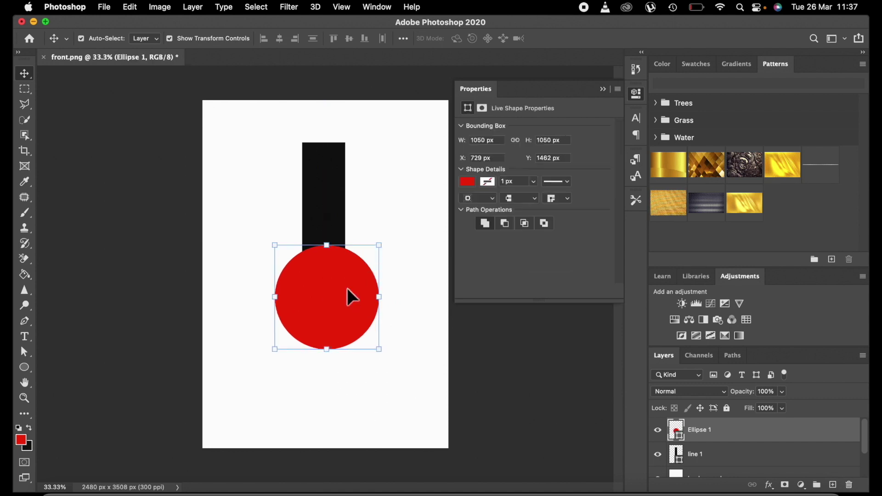
- Rename the circle layer 'line 2', swap colours back, and add an empty layer
double_click(698, 434)
key("BackSpace")
type("line 2")
key("Return")
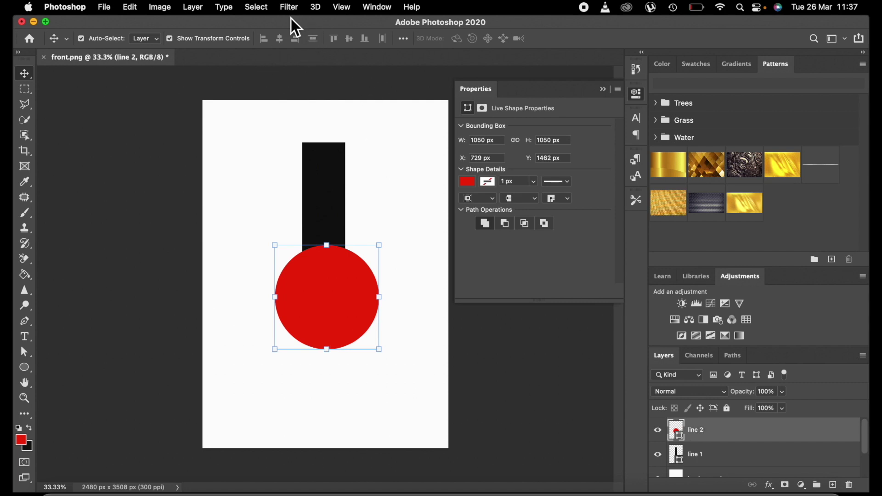
left_click(29, 428)
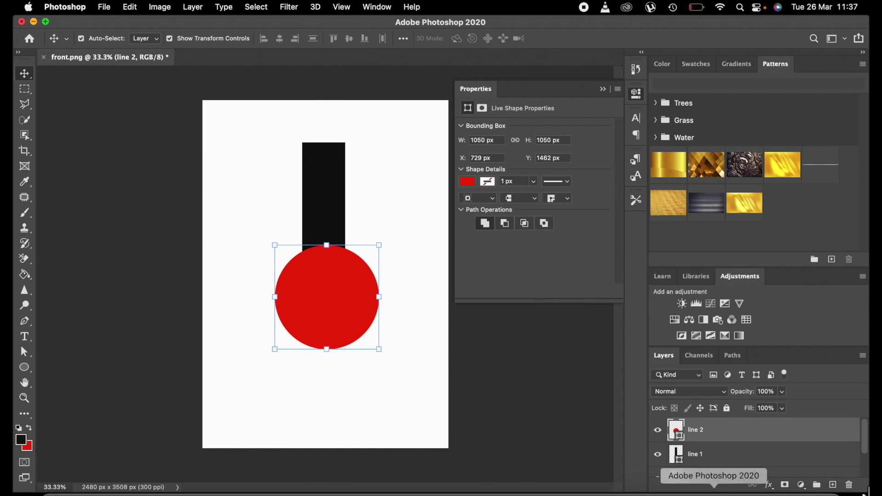
left_click(833, 486)
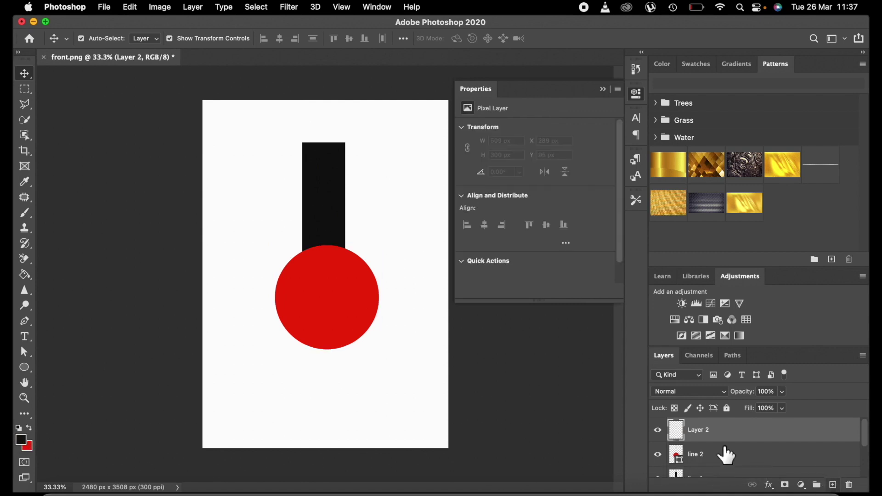
- Name the layer 'frame 1' and draw a black rectangle from the circle's centre down-right
double_click(698, 432)
type("frame 1")
key("Return")
left_click(25, 368)
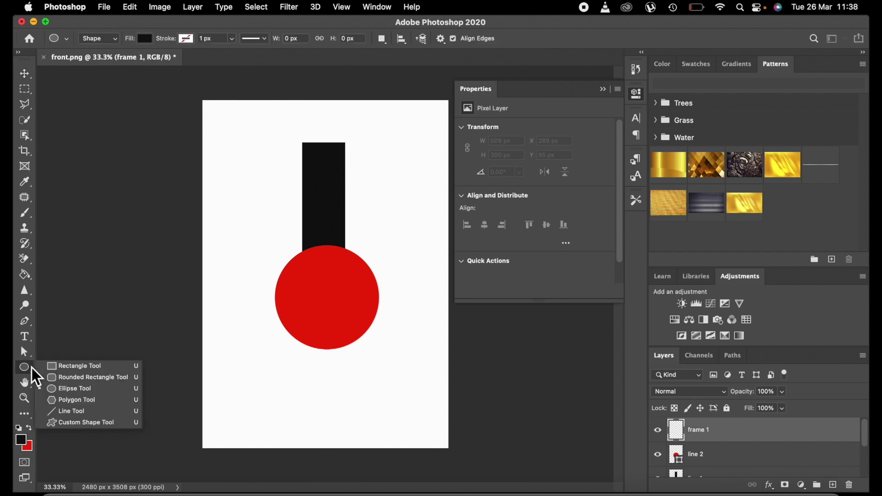
left_click(74, 366)
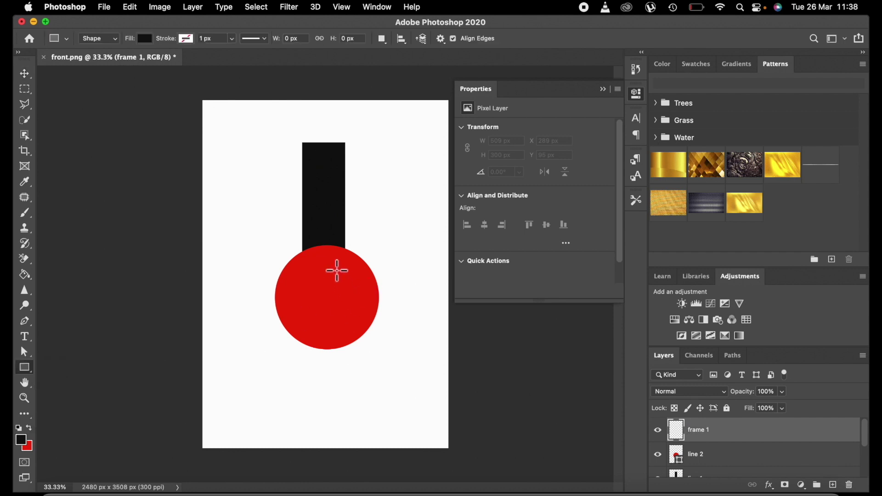
left_click_drag(334, 267, 435, 418)
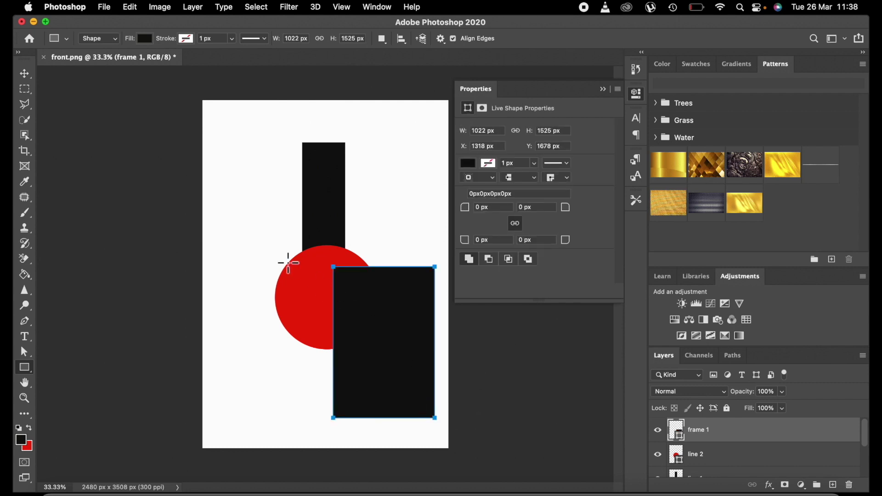
left_click(25, 75)
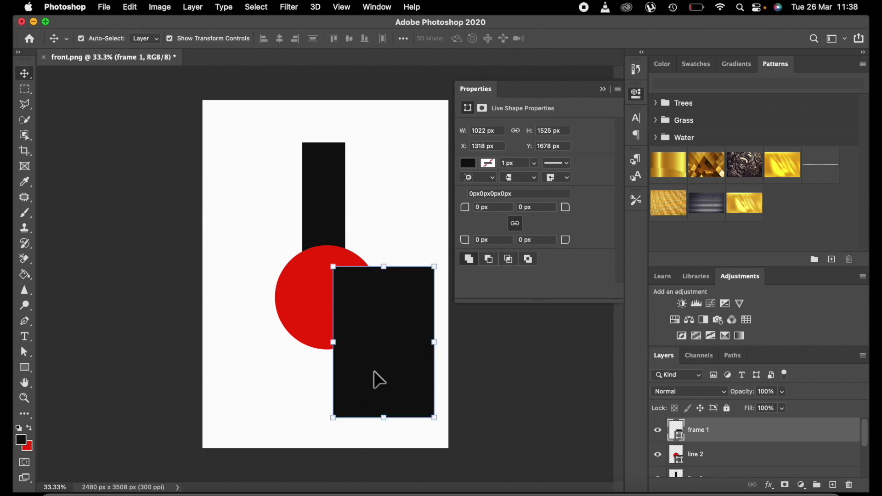
- Duplicate the frame 1 rectangle and name the copy 'frame 2'
key("super+j")
double_click(709, 432)
left_click(727, 430)
key("BackSpace")
type("2")
key("Return")
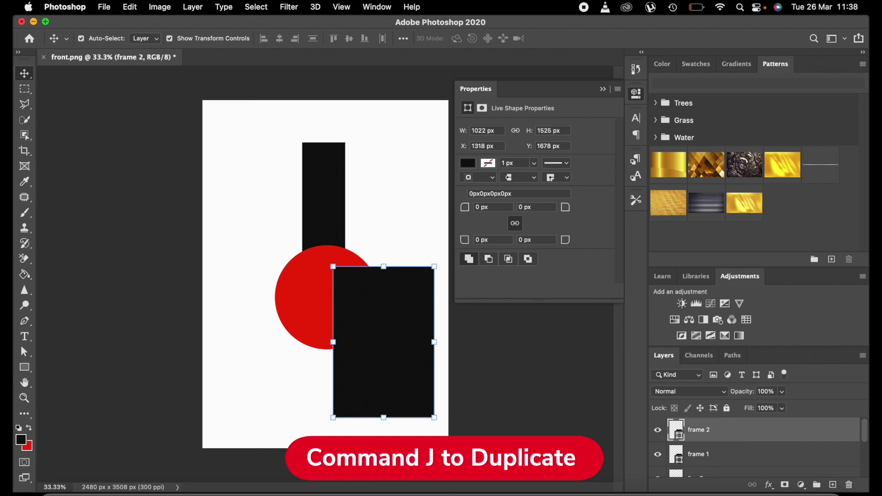
- Move the frame 2 copy up and left over the red circle
left_click_drag(396, 337, 277, 250)
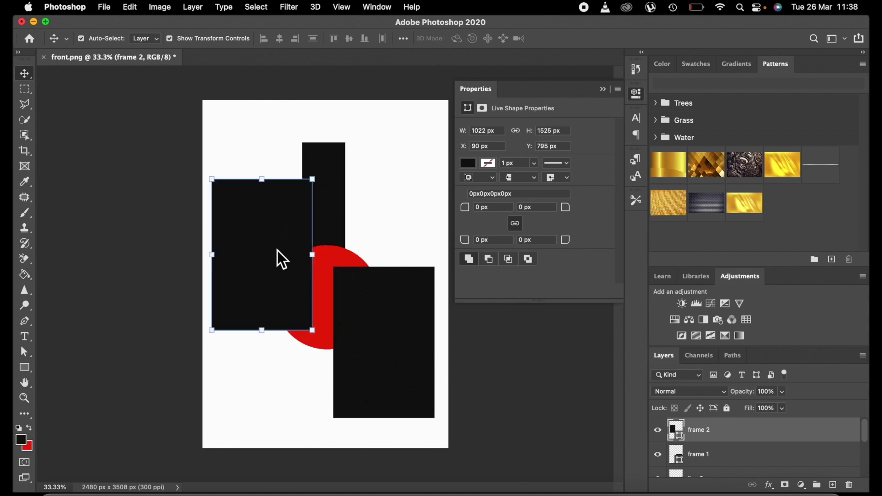
left_click(393, 382)
scroll(735, 461, "down", 3)
scroll(736, 461, "down", 2)
- Add a layer above the background and draw a small red circle near the bottom
left_click(734, 448)
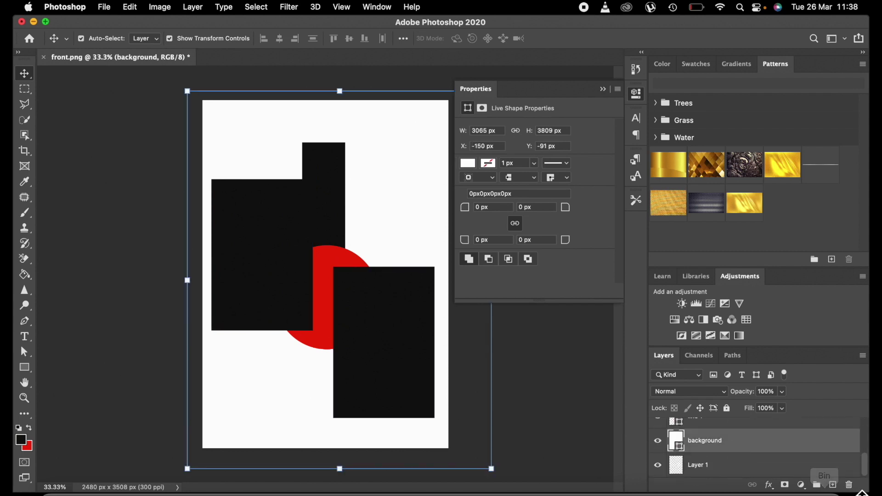
left_click(833, 484)
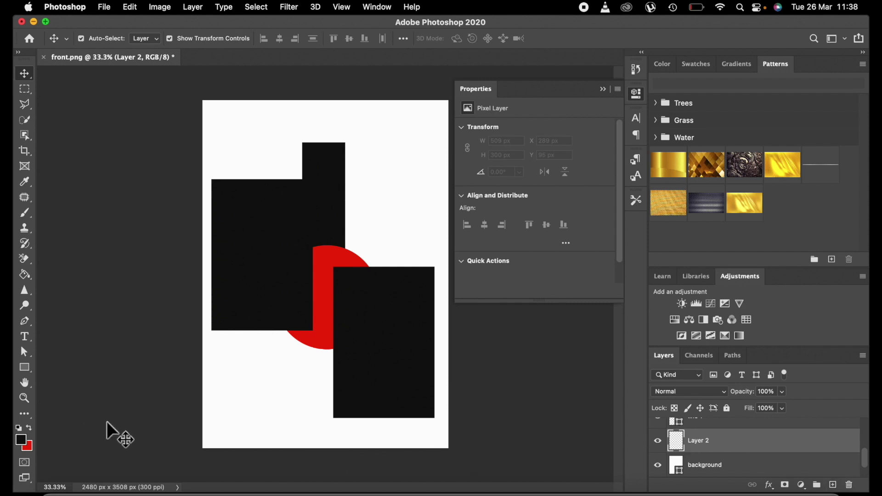
left_click(25, 366)
left_click(53, 388)
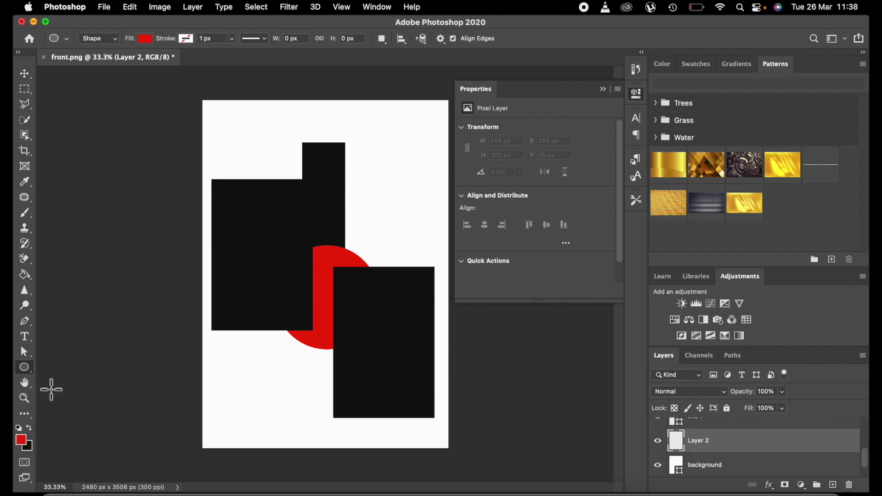
left_click_drag(322, 403, 361, 440)
- Select frame 2 and add a new empty layer above it
left_click(25, 73)
left_click(72, 148)
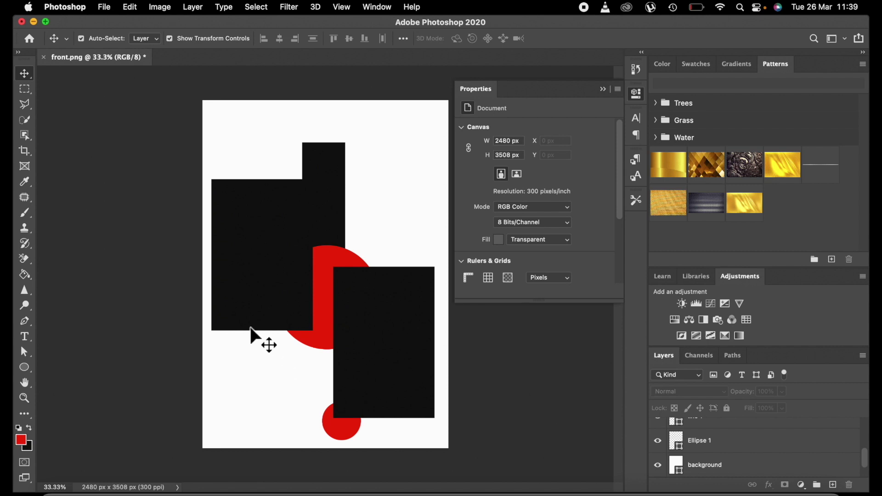
left_click(234, 330)
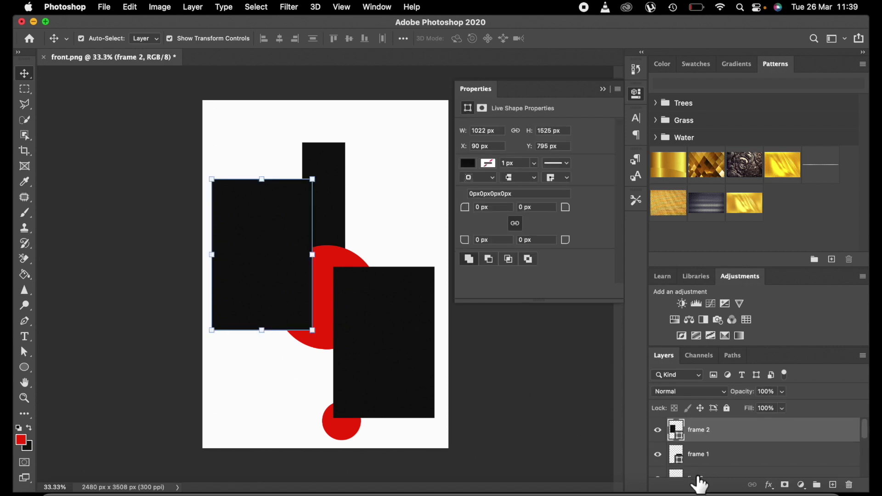
left_click(833, 484)
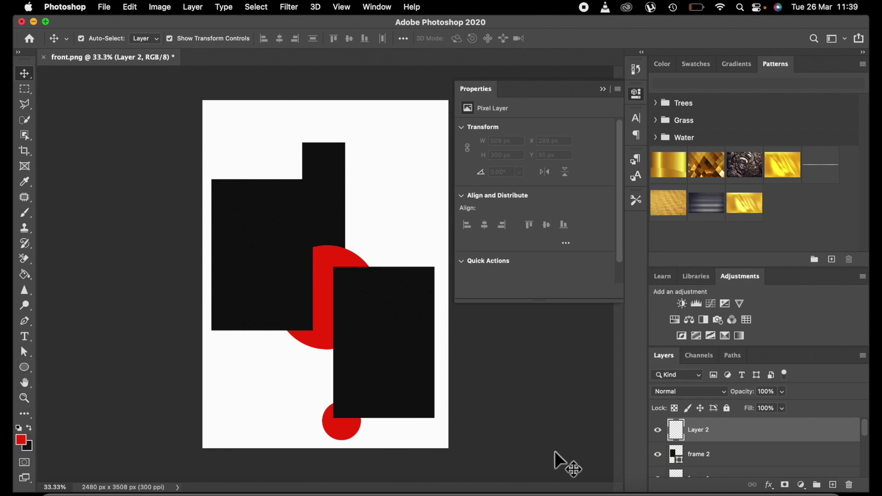
- Name the new layer 'top' and draw a small black circle at frame 2's lower-left corner
double_click(696, 429)
key("BackSpace")
key("Return")
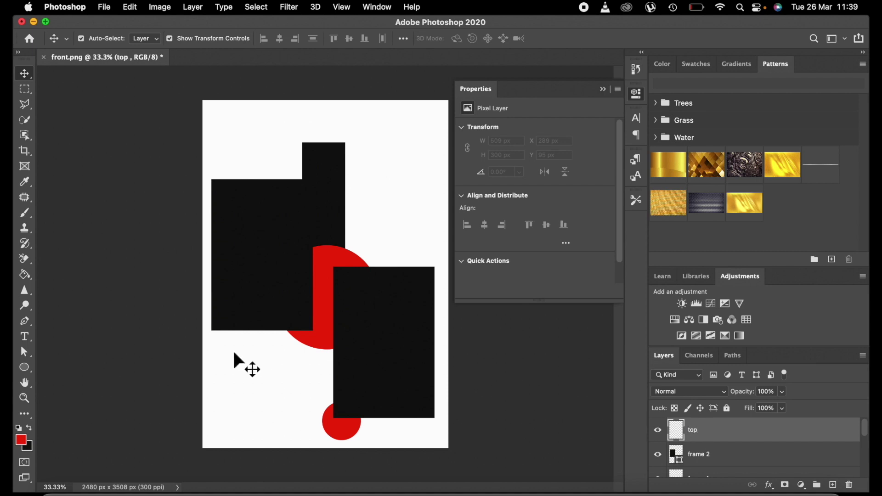
left_click(29, 427)
left_click(25, 368)
left_click_drag(205, 315, 238, 368)
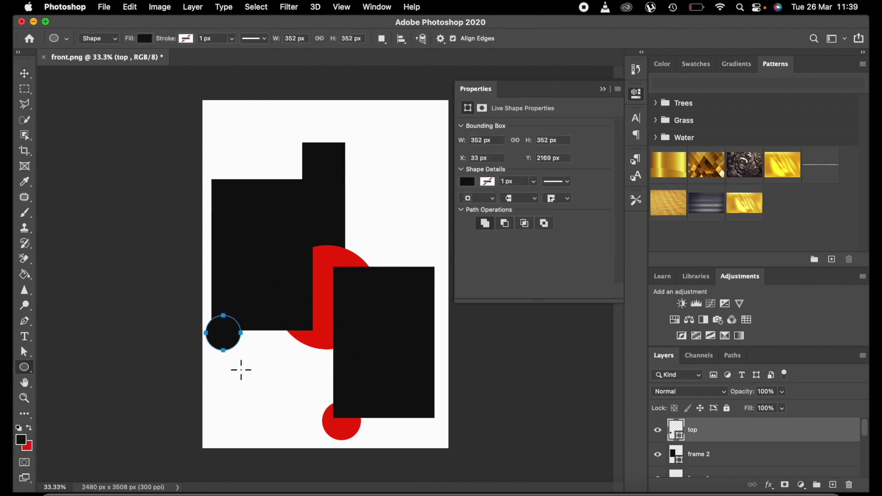
left_click(25, 73)
- Rename the bottom red circle's layer to 'down', then select the 'top' layer
left_click(353, 431)
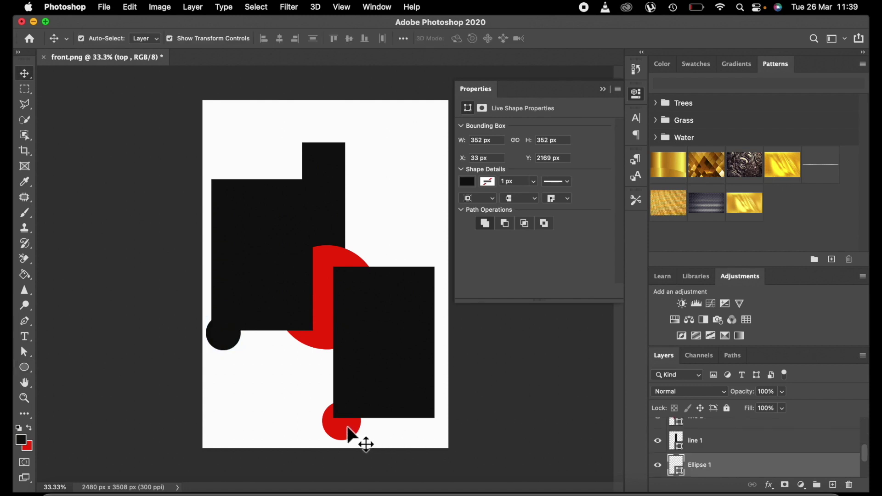
double_click(701, 465)
type("down")
key("Return")
left_click(533, 354)
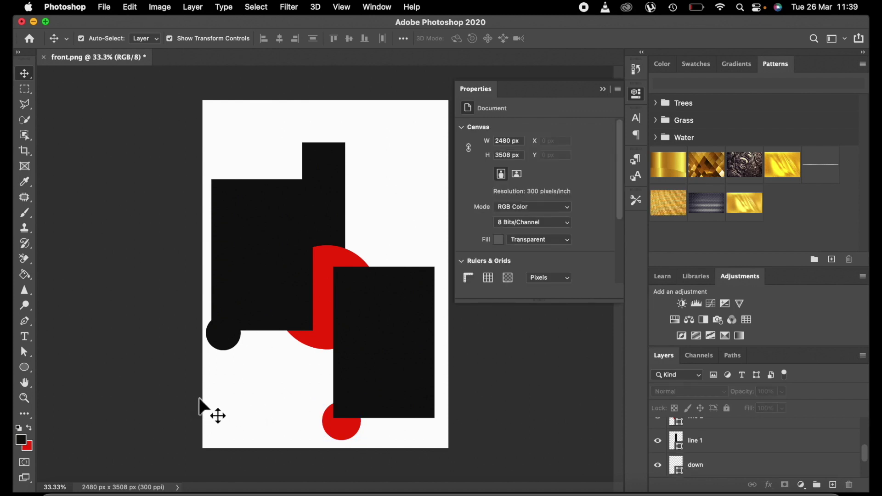
scroll(735, 476, "up", 5)
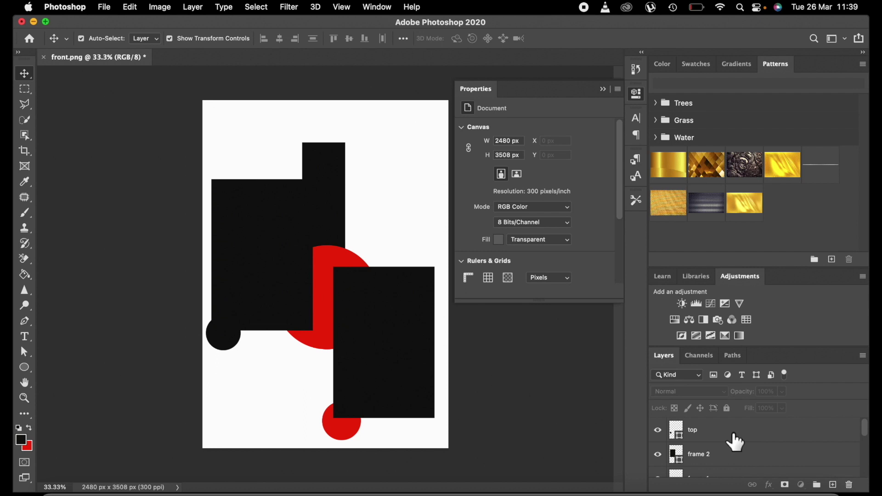
left_click(729, 437)
- Add a new layer above 'top' and name it 'side line'
left_click(833, 485)
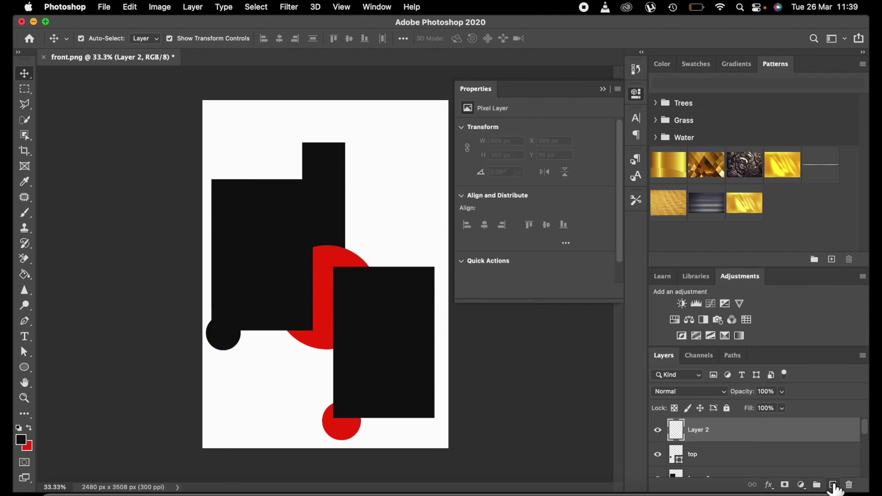
key("e")
key("d")
double_click(699, 430)
type("side line")
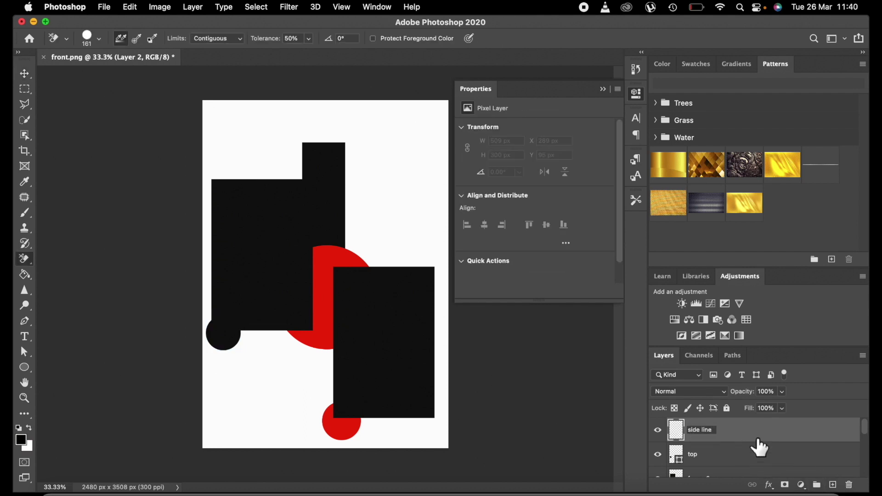
key("Return")
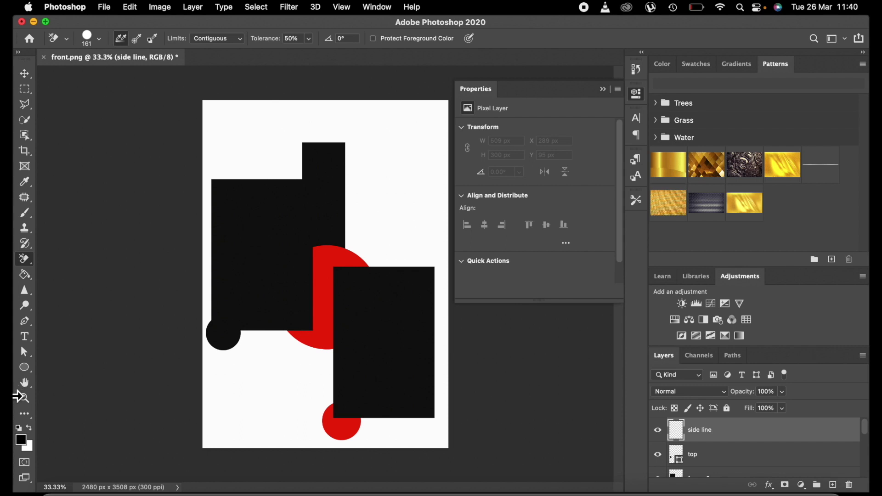
- Sample the circle's red as foreground and draw a thin bar near the lower left
left_click(22, 436)
left_click(343, 427)
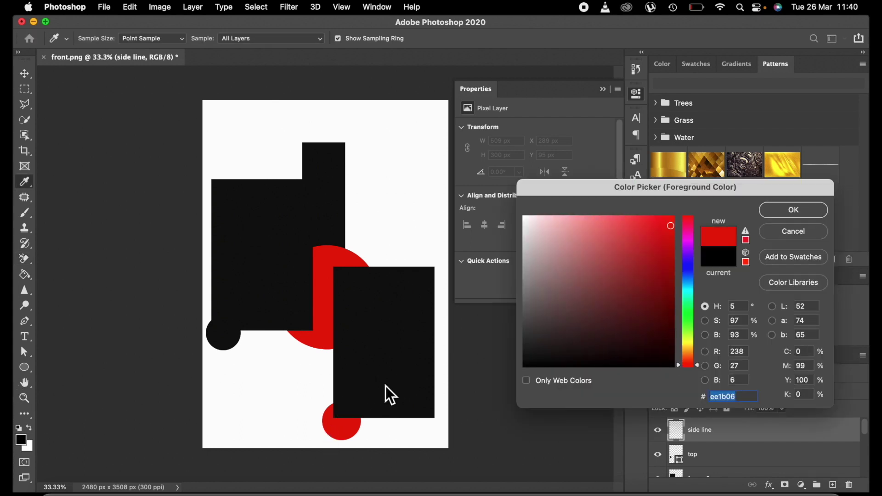
left_click(778, 210)
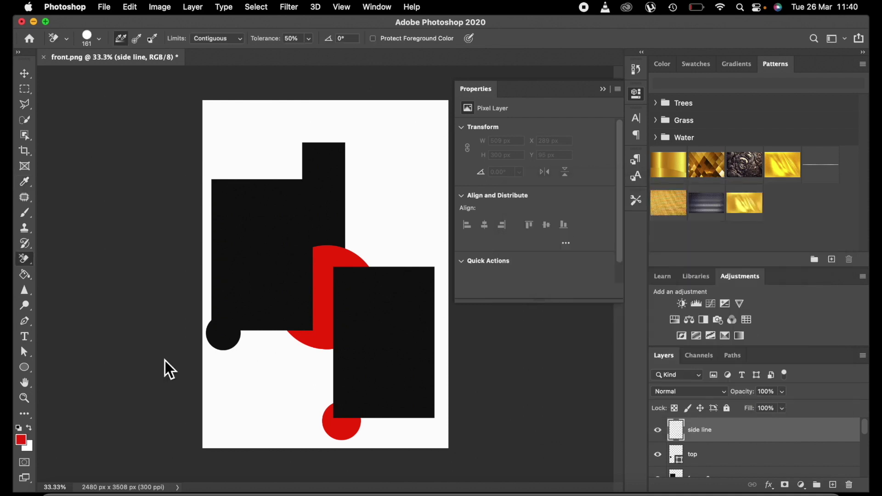
left_click(25, 368)
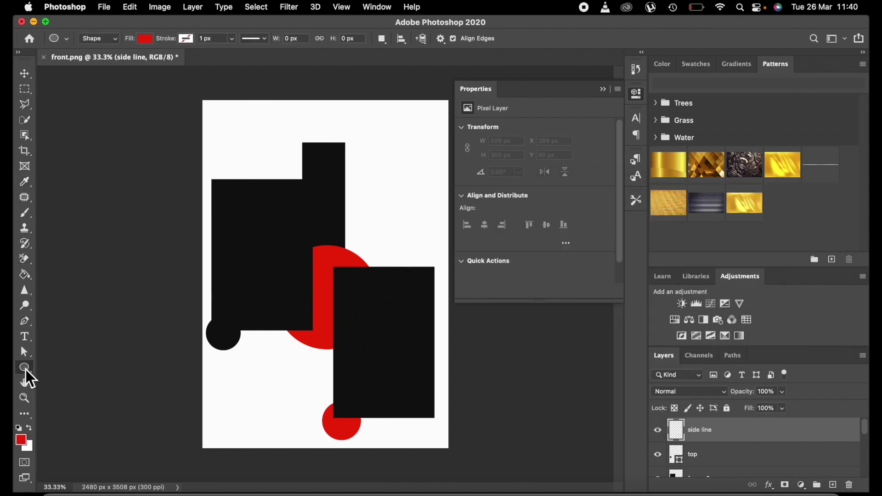
left_click(53, 366)
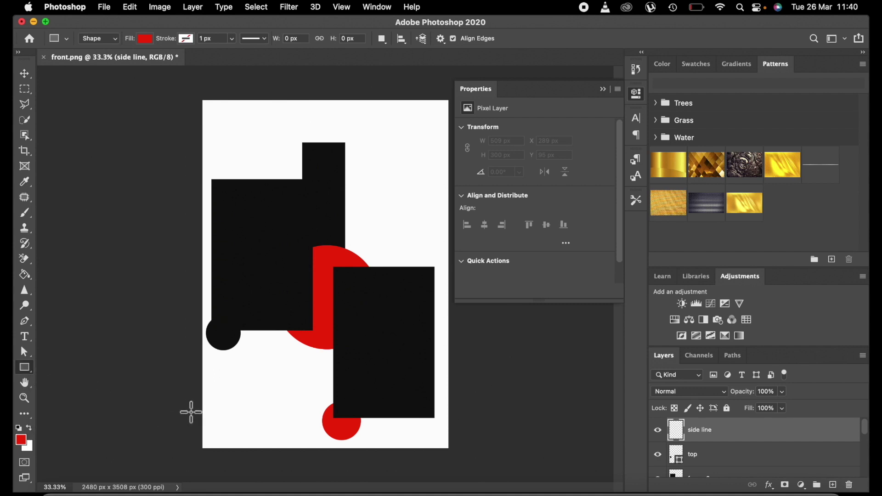
left_click_drag(202, 397, 232, 399)
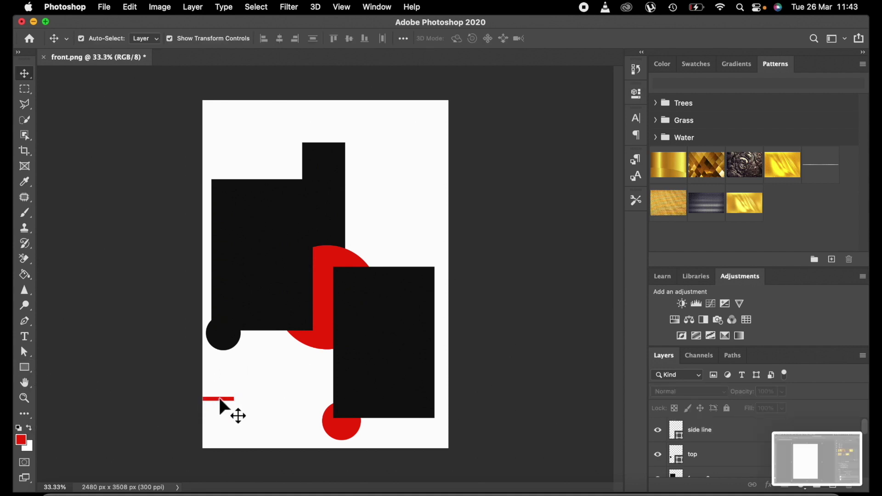
- Transform the red bar, moving it to the page's left edge
key("ctrl+t")
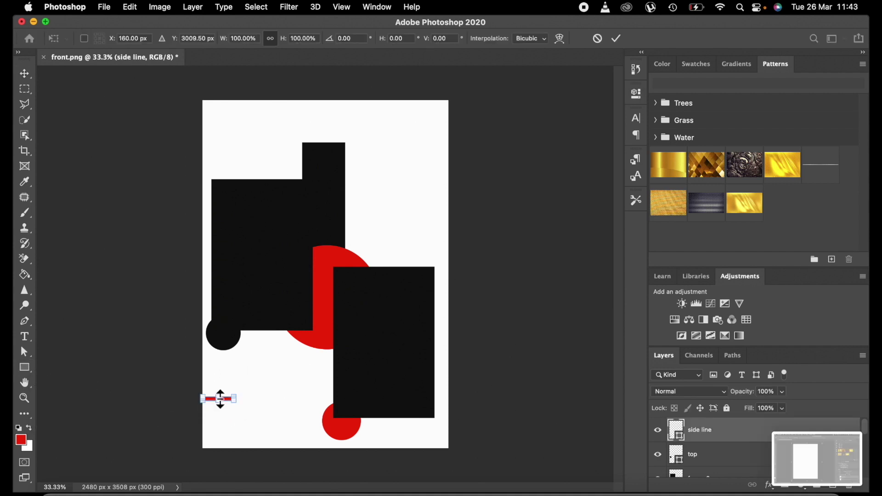
key("super+equal")
key("super+equal")
scroll(219, 396, "down", 5)
scroll(219, 396, "left", 1)
left_click_drag(169, 305, 147, 305)
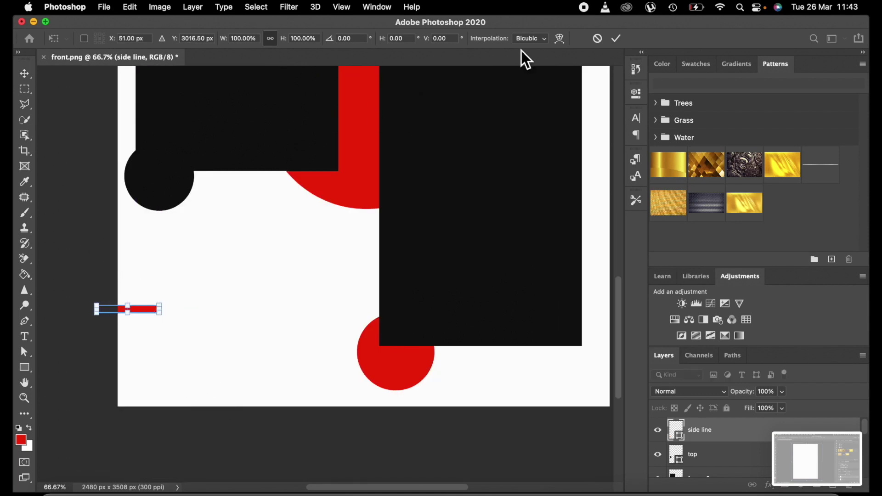
left_click(616, 38)
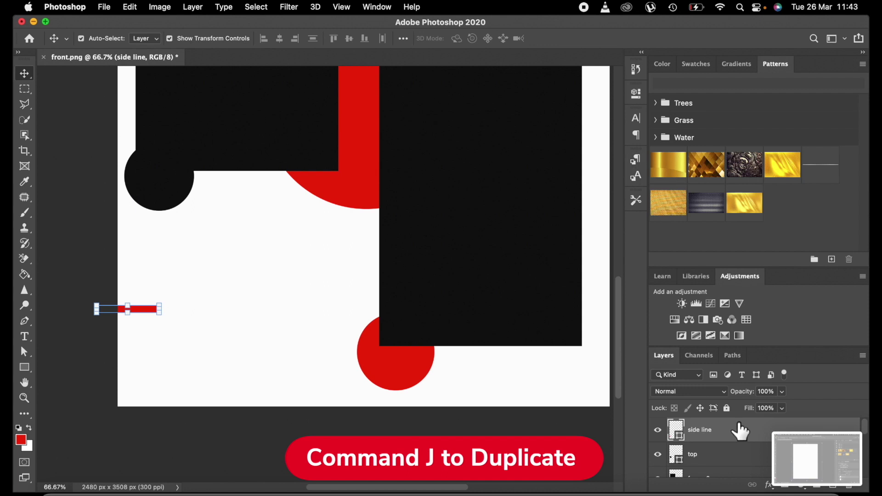
- Duplicate the bar as 'side line 2' and move it 20 px below the first
key("super+j")
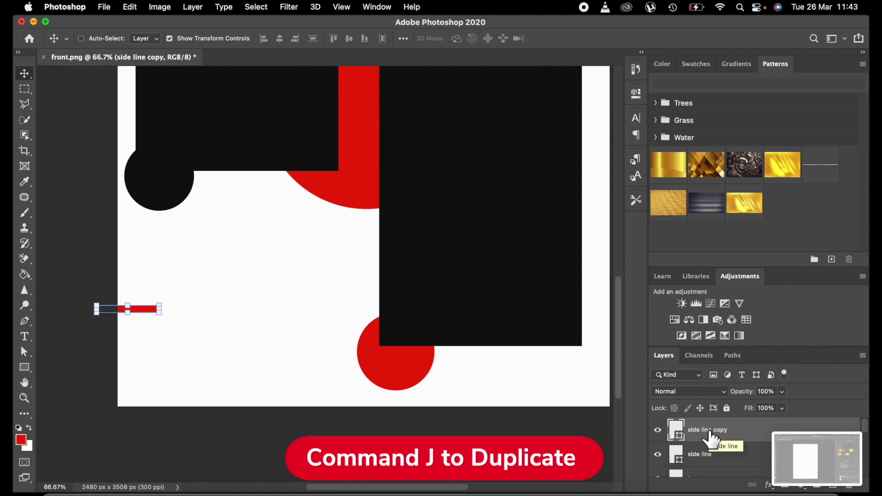
double_click(722, 431)
type("side")
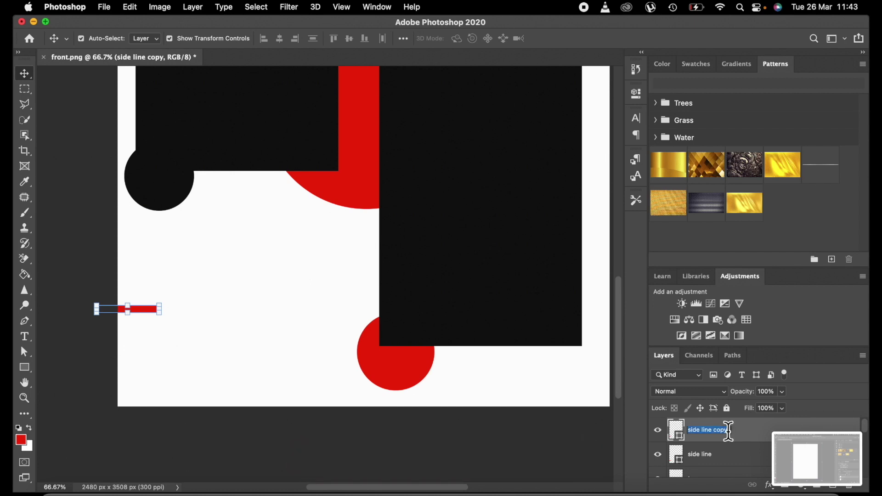
key("Return")
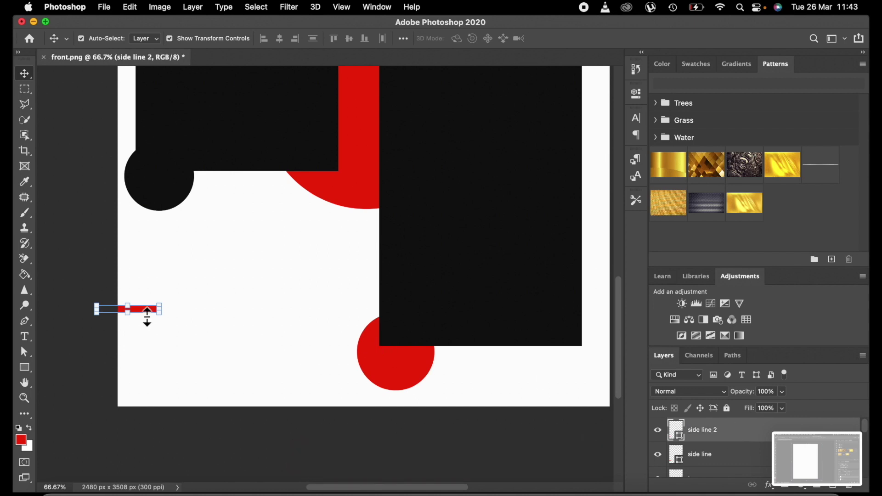
left_click_drag(145, 306, 146, 336)
- Duplicate again as 'side line 3', then zoom out to the whole page
key("super+j")
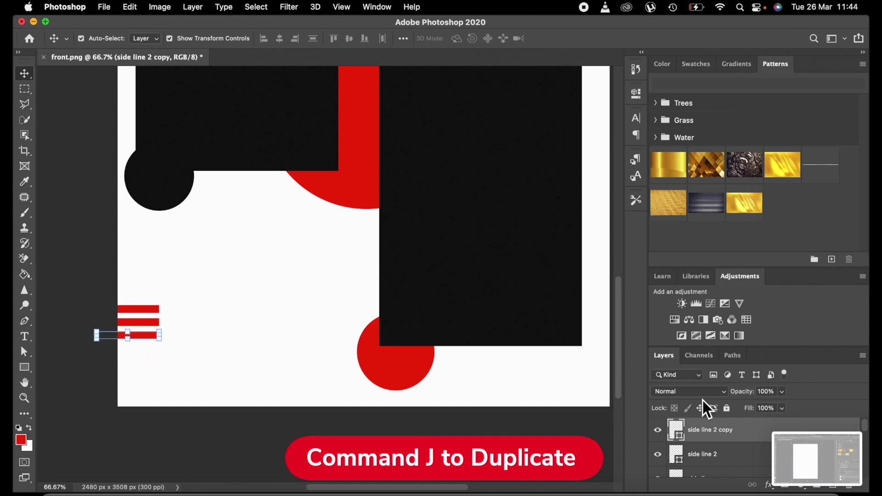
double_click(728, 431)
key("Right")
key("BackSpace")
key("BackSpace")
key("BackSpace")
key("BackSpace")
key("BackSpace")
key("BackSpace")
type("3")
key("Return")
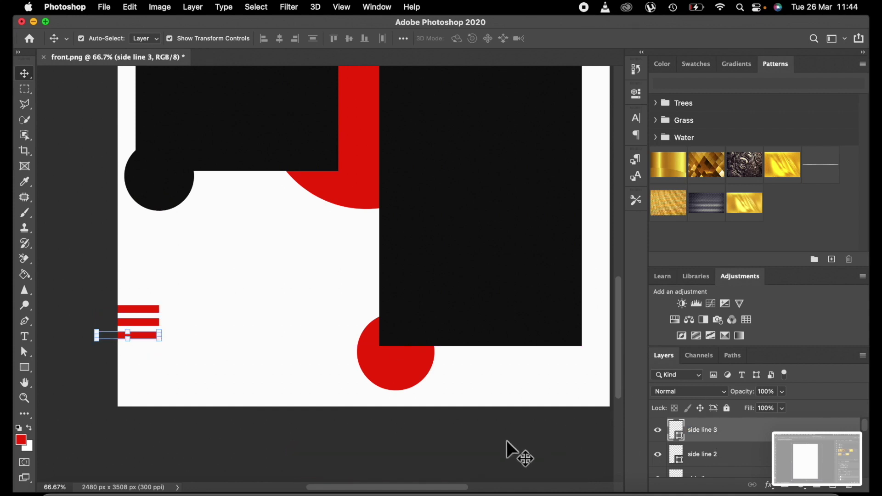
left_click(413, 463)
key("super+minus")
key("super+minus")
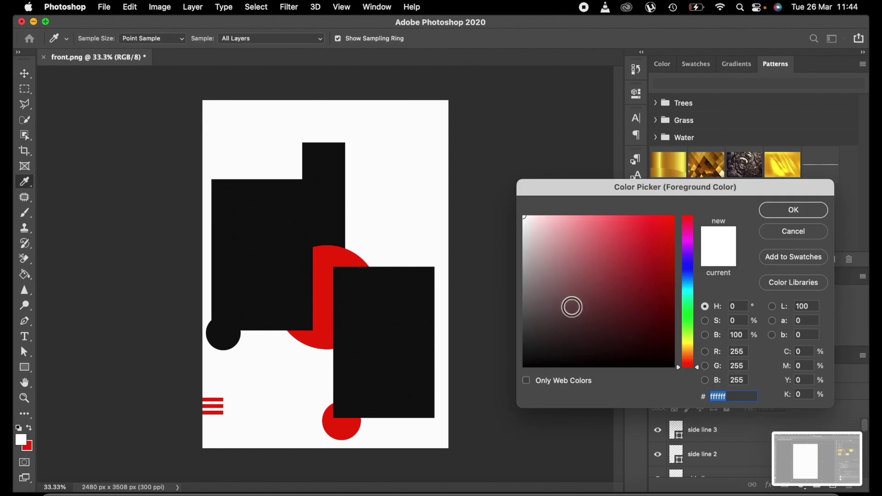
- Set a near-black foreground and set up the Type tool with Medium weight at 12 pt
left_click(538, 357)
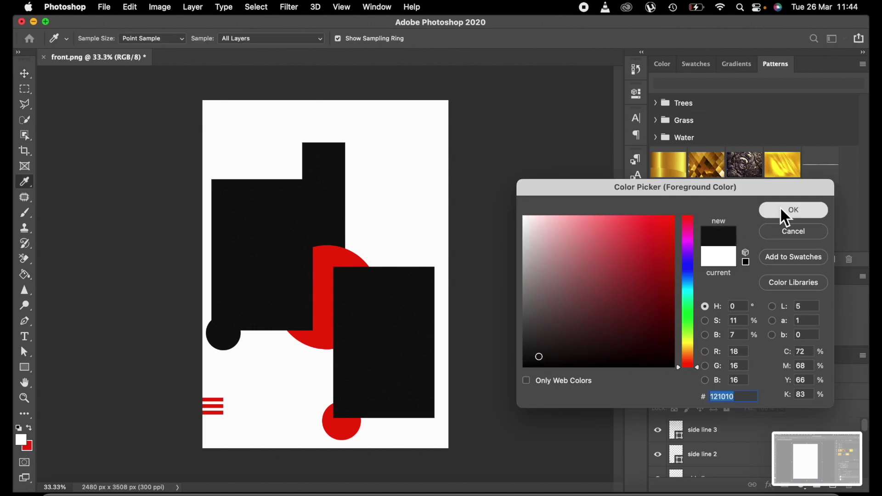
left_click(781, 208)
left_click(25, 339)
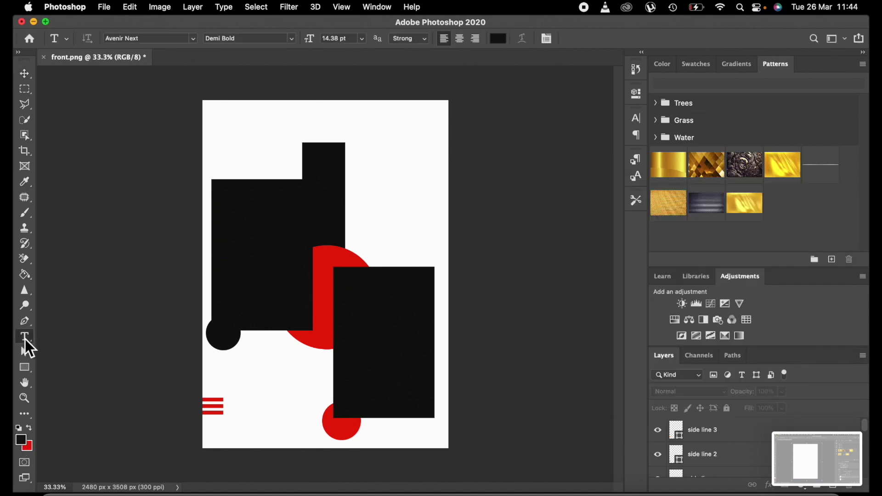
left_click(291, 36)
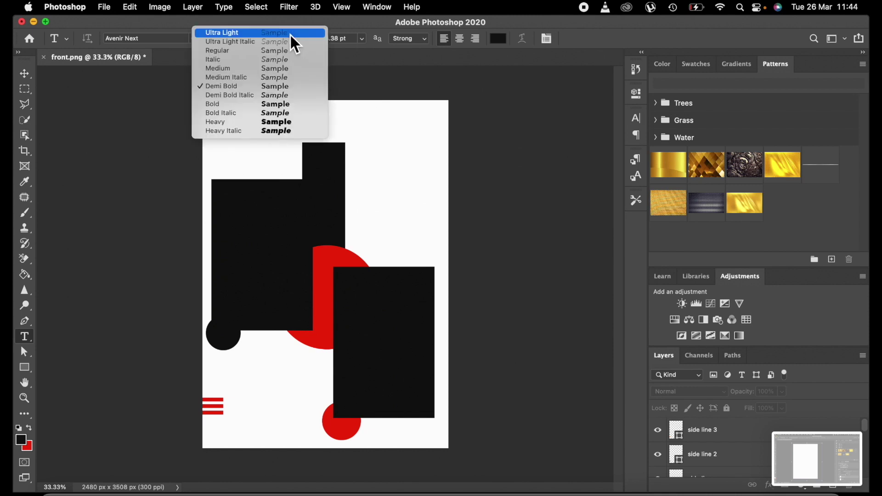
left_click(227, 67)
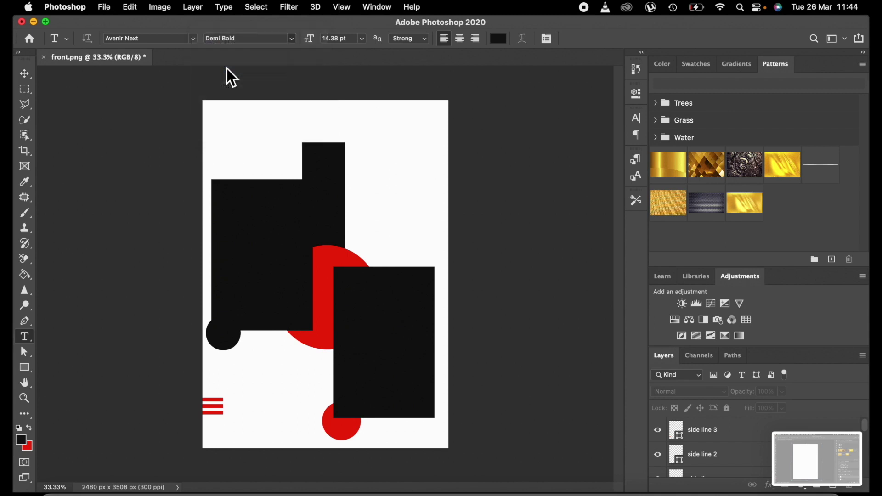
left_click(360, 39)
left_click(352, 122)
- Create a Lorem ipsum paragraph box right of the frame's top, doubling the text with a paste
left_click_drag(346, 142, 436, 243)
left_click(592, 38)
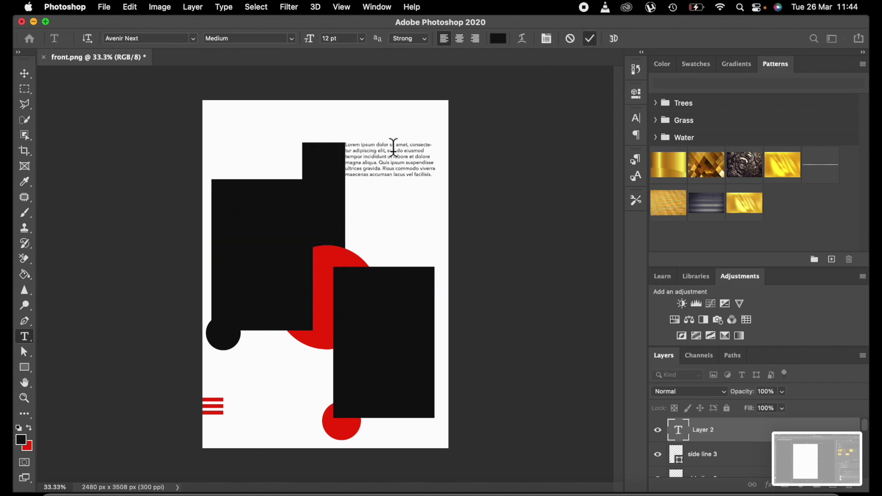
left_click(371, 158)
key("super+a")
key("super+c")
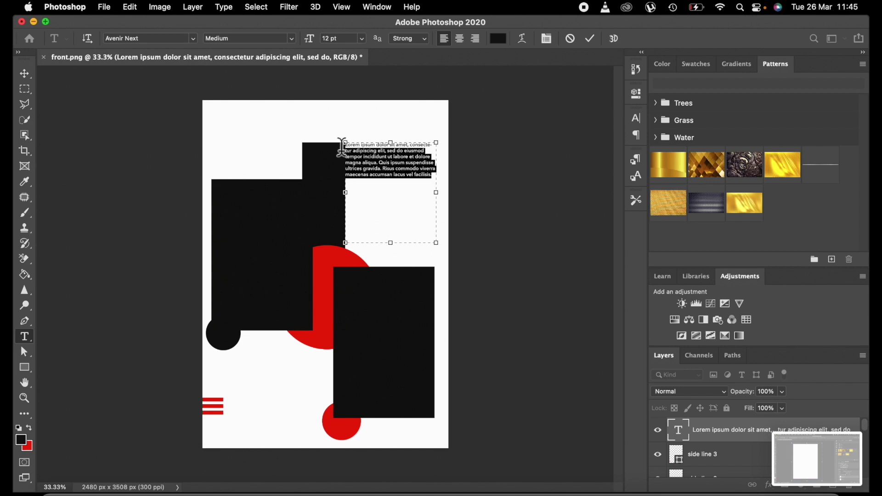
left_click(427, 176)
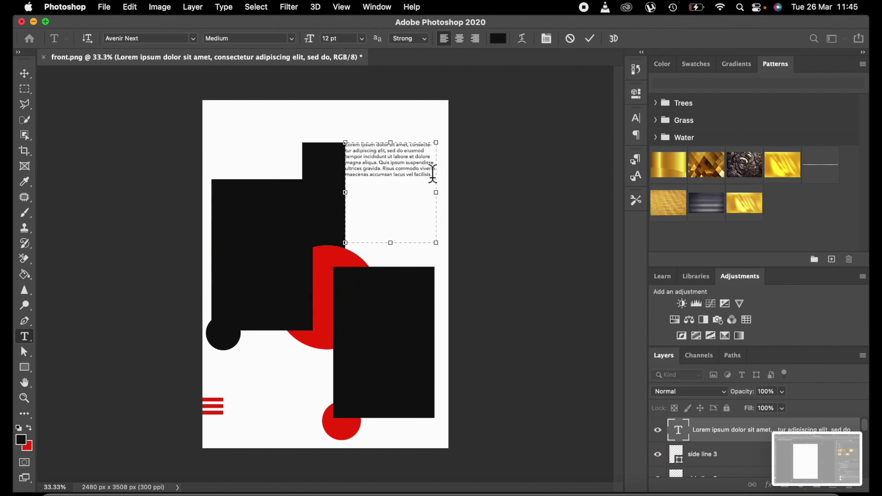
right_click(357, 194)
left_click(381, 247)
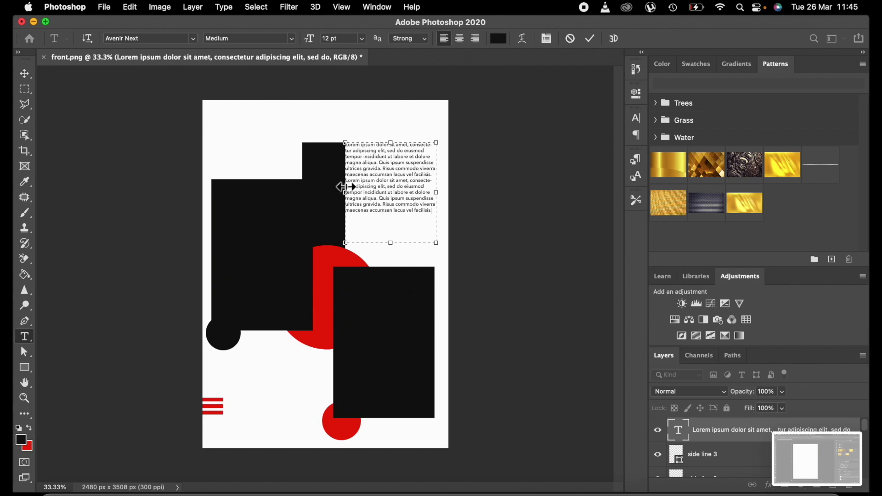
left_click(590, 40)
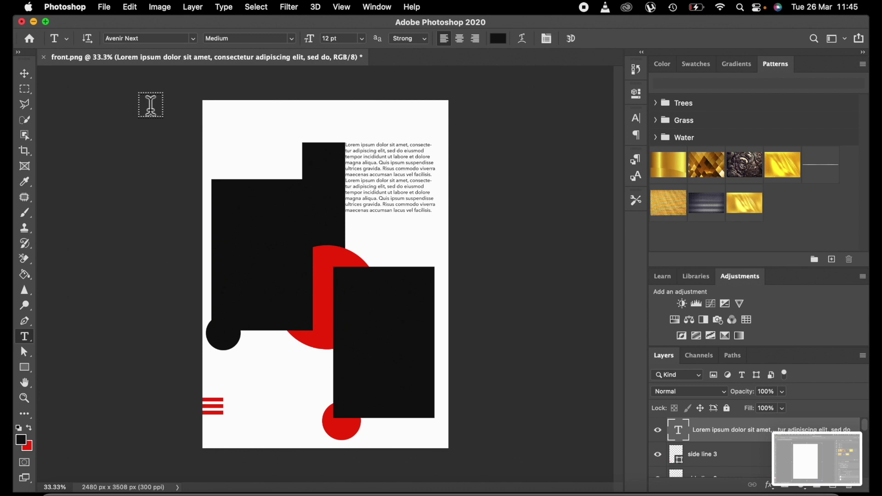
- Nudge the Lorem ipsum paragraph slightly to the right
left_click(27, 72)
left_click(70, 102)
left_click(380, 184)
left_click_drag(381, 184, 391, 185)
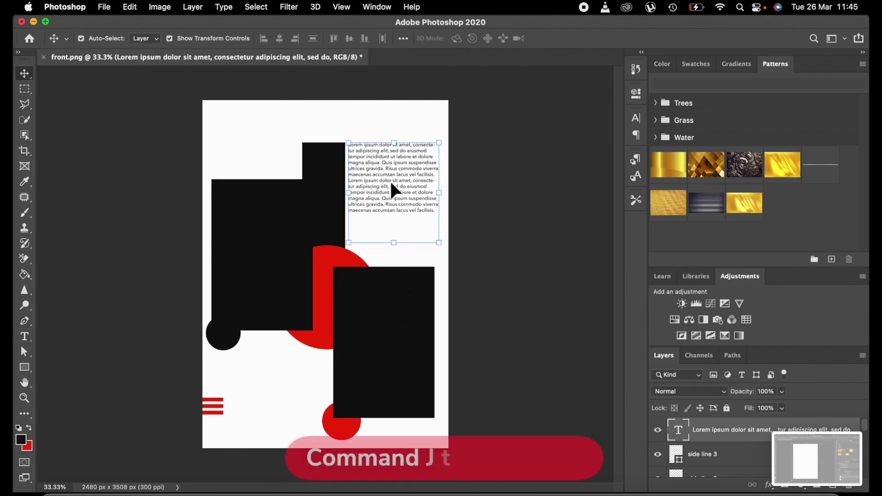
- Duplicate the paragraph, move the copy to the lower-left white area, and add a layer
left_click(83, 82)
left_click(399, 190)
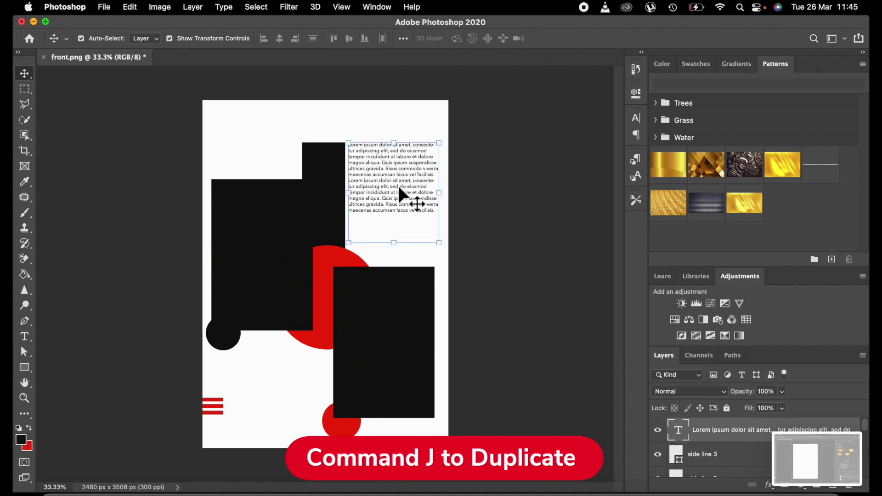
key("super+j")
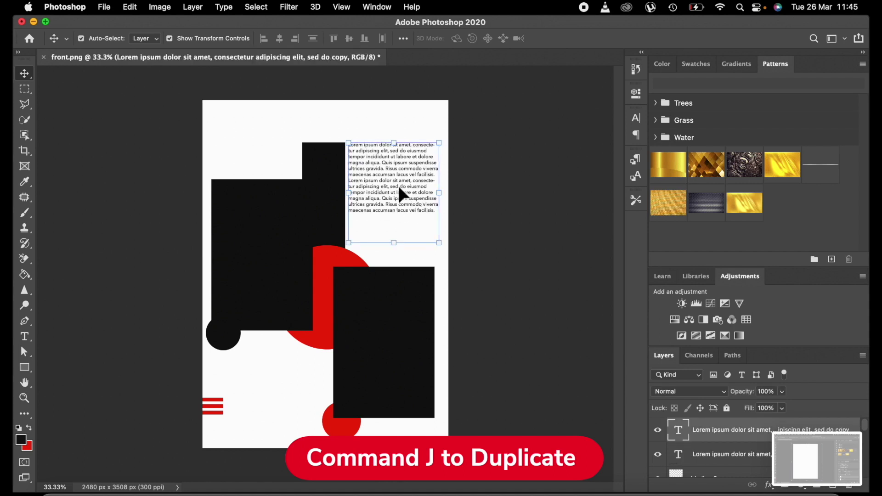
left_click_drag(264, 367, 278, 394)
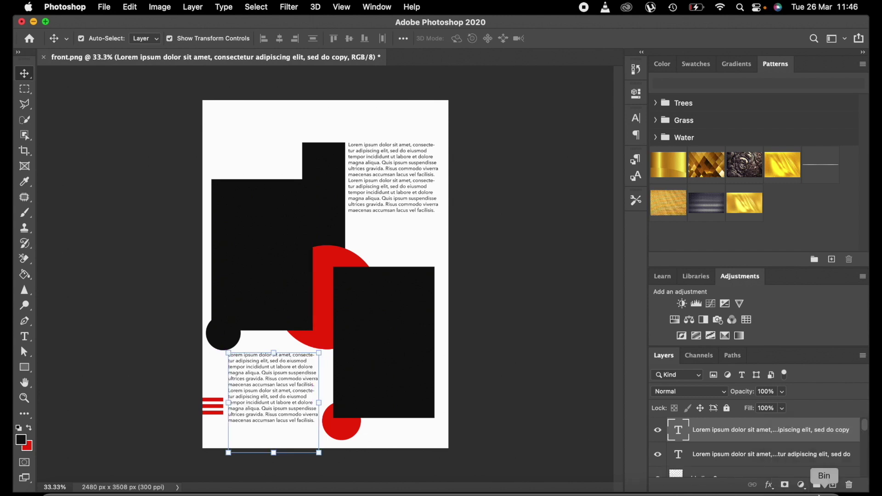
left_click(832, 485)
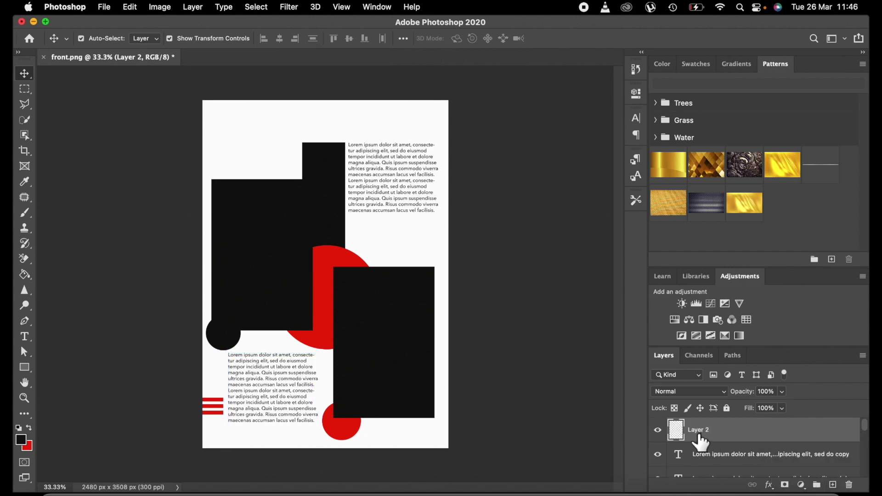
- Type MODEL at the top left in Baskerville at 72 pt
left_click(24, 337)
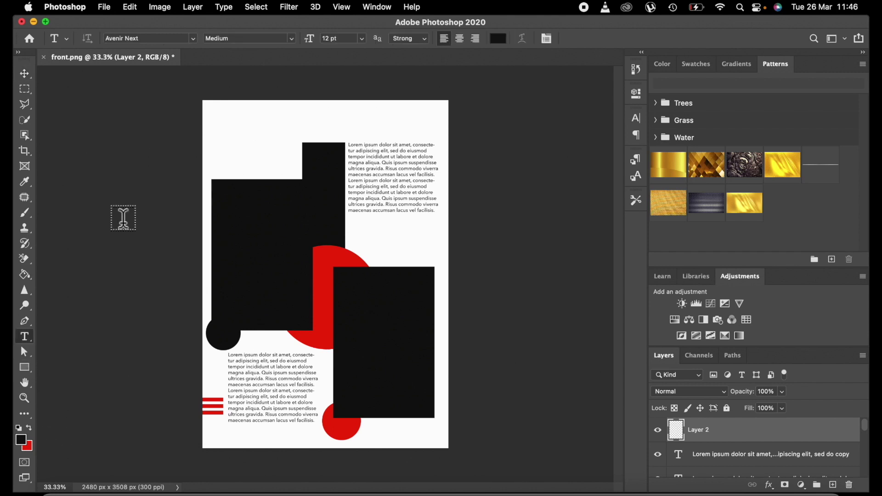
left_click(193, 38)
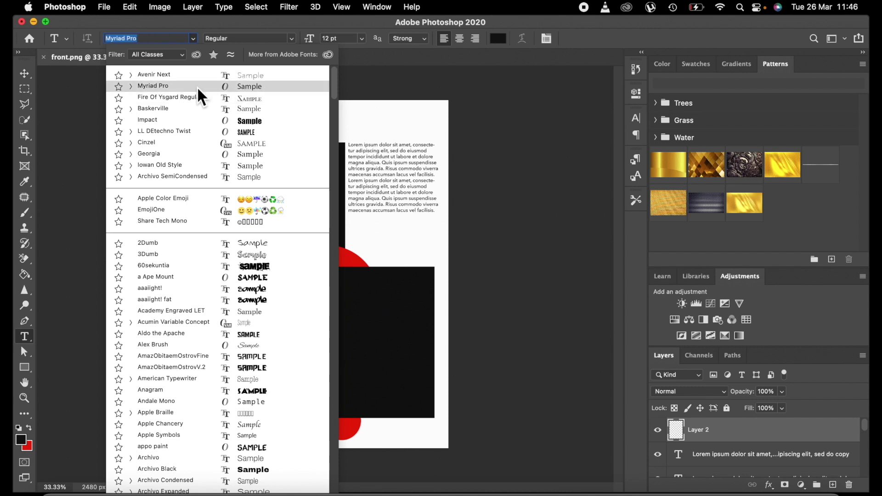
left_click(213, 109)
left_click(224, 129)
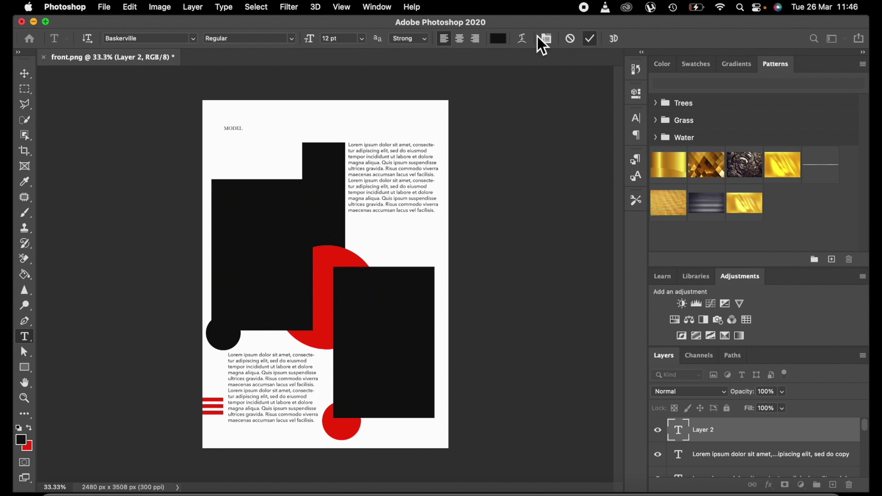
left_click(590, 38)
left_click(362, 38)
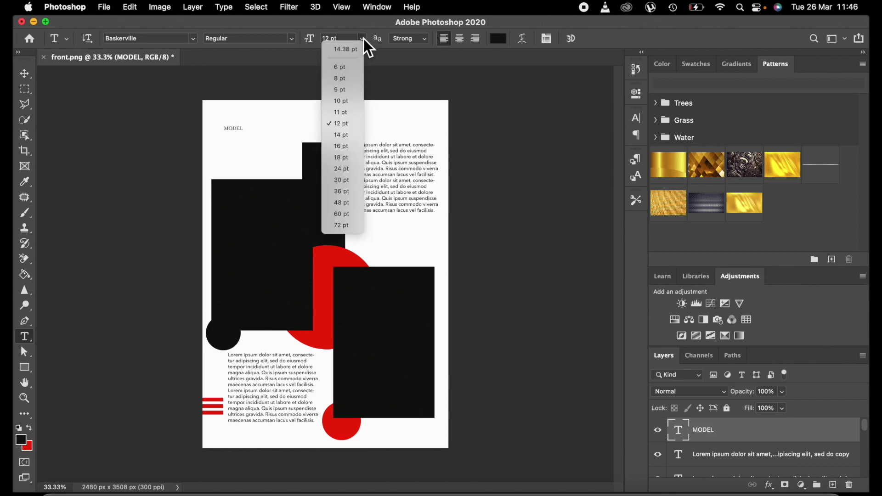
left_click(347, 223)
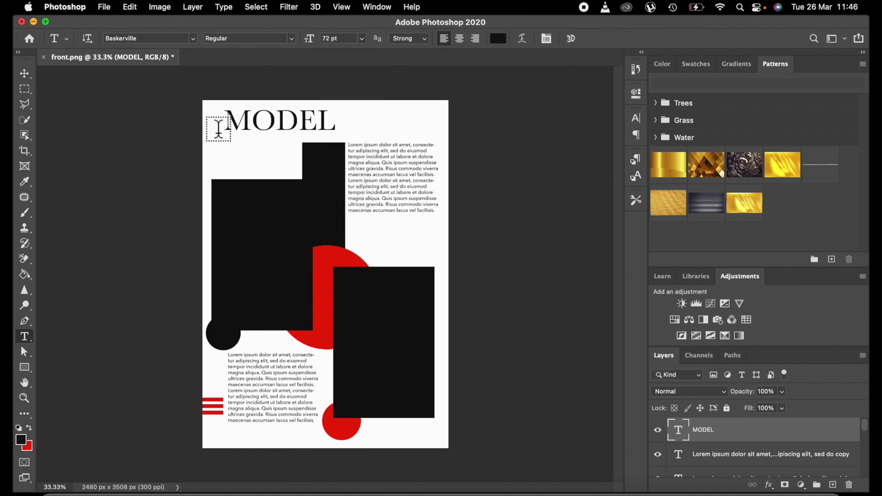
- Shrink MODEL to about 79% and position it beside the tall black frame
left_click(23, 75)
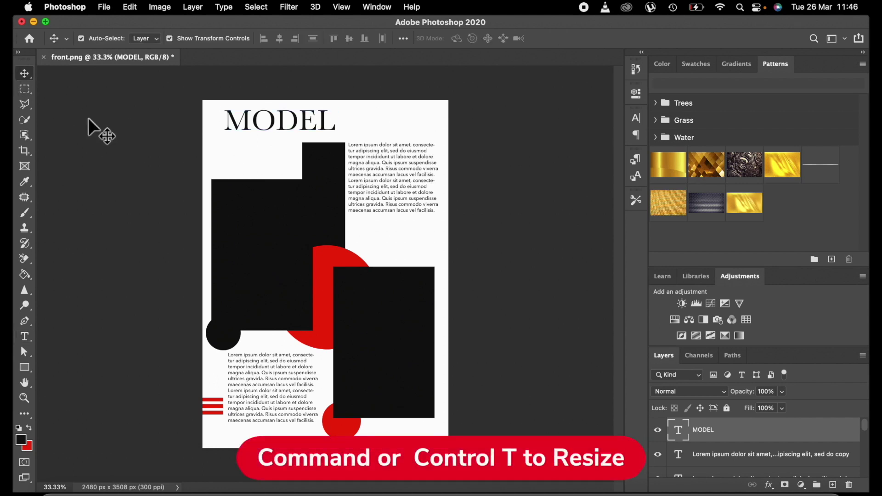
mouse_move(295, 133)
left_mouse_down()
mouse_move(279, 150)
mouse_move(299, 148)
left_mouse_up()
key("cmd+t")
left_click_drag(209, 138, 290, 165)
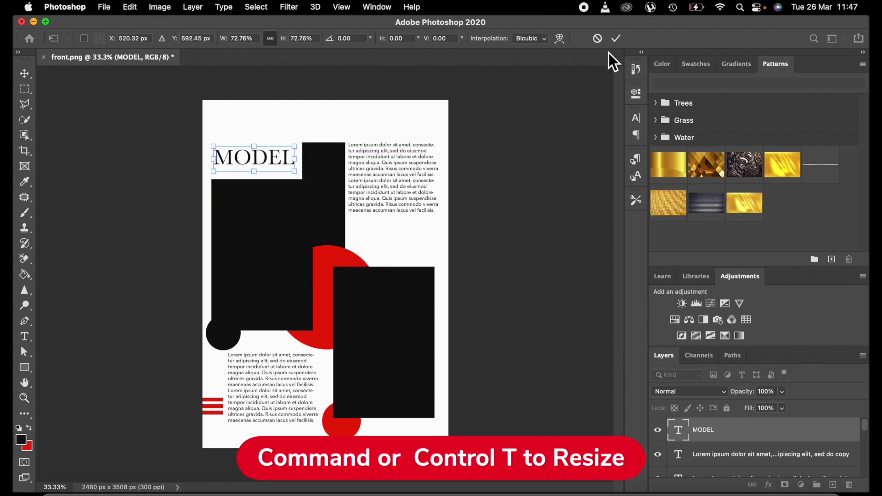
left_click(615, 38)
scroll(291, 211, "up", 2)
left_click_drag(226, 250, 230, 224)
scroll(231, 227, "down", 2)
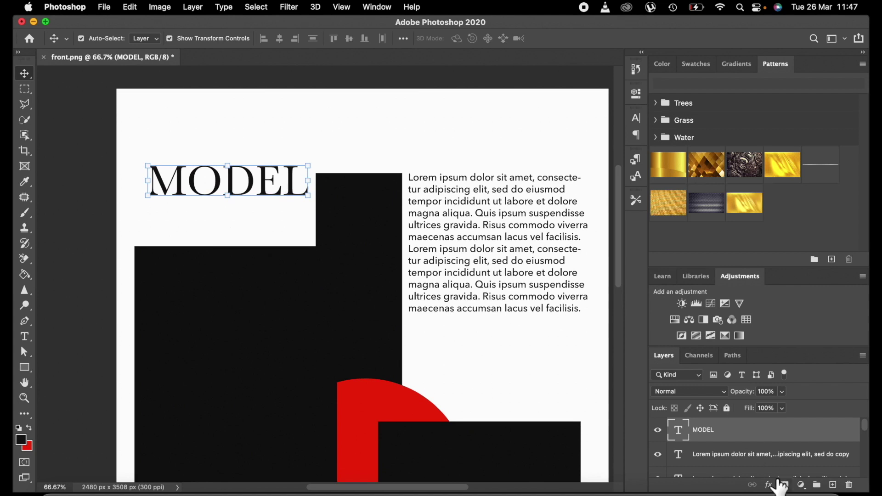
- On a new layer, type PROFILE at 30 pt below MODEL
left_click(833, 485)
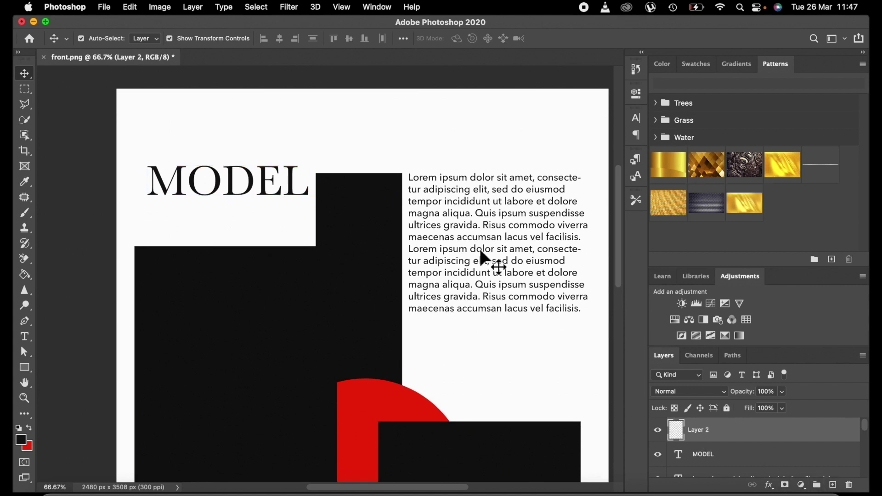
left_click(25, 336)
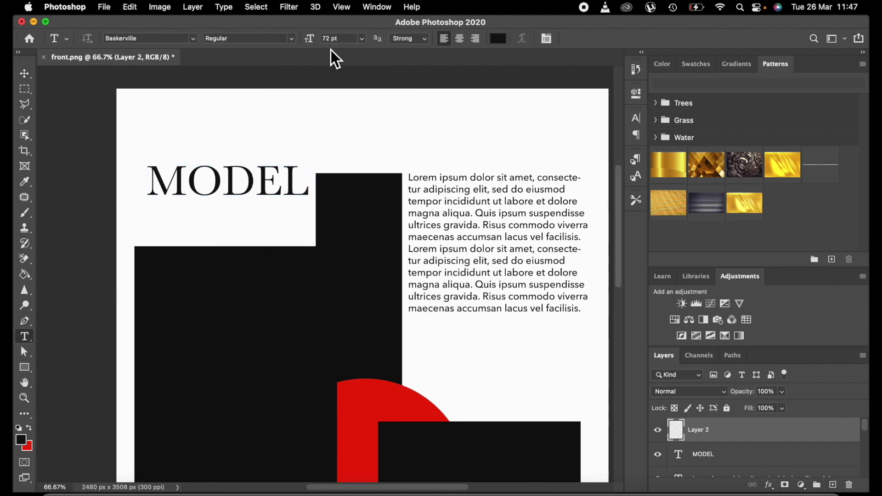
left_click(362, 38)
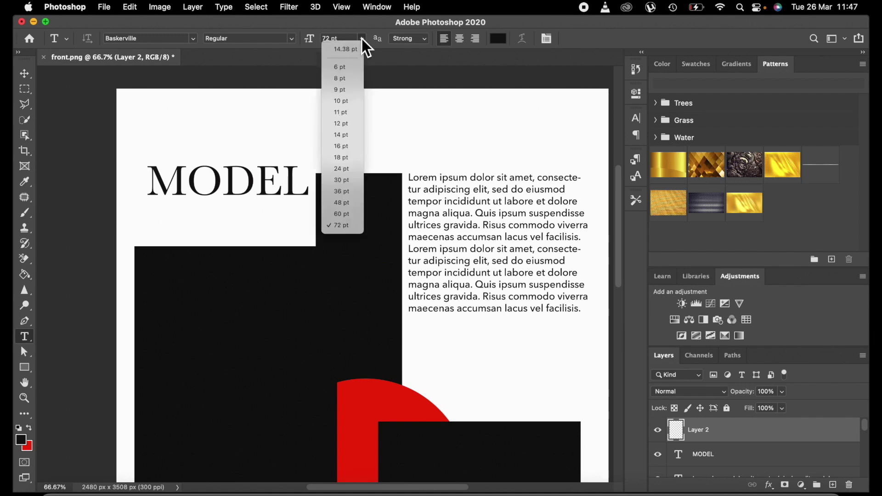
left_click(341, 180)
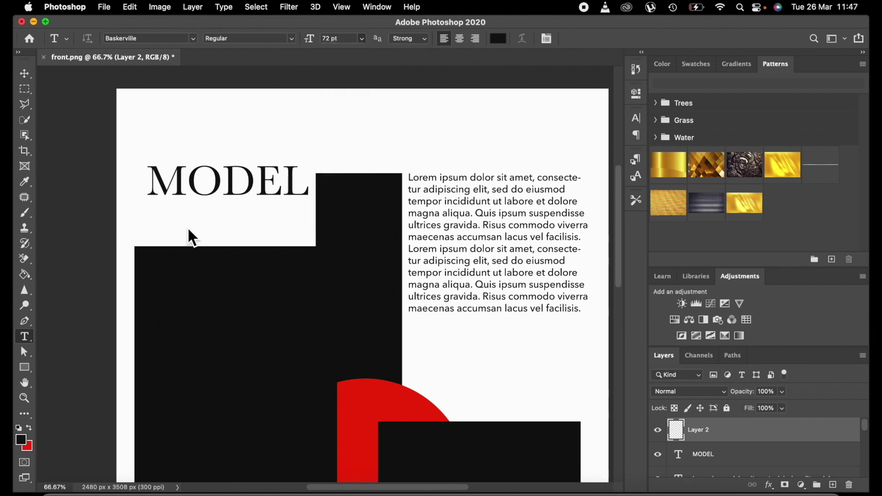
left_click(163, 215)
key("BackSpace")
type("PROFILE")
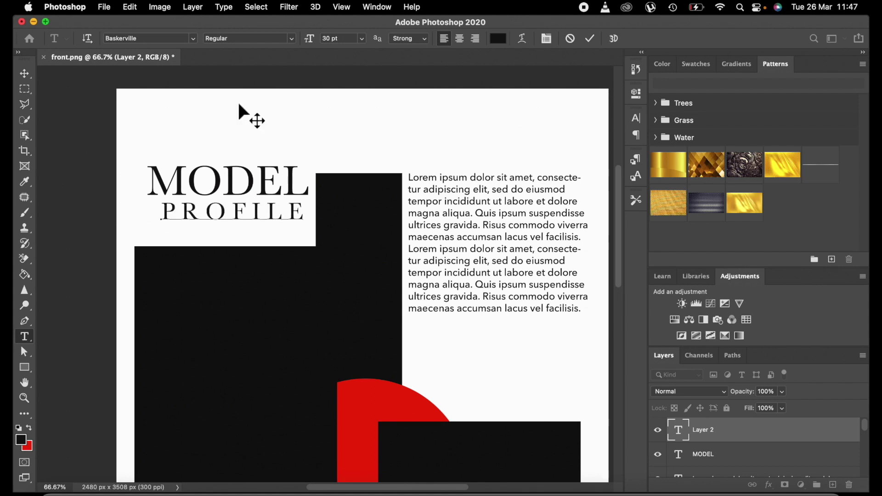
left_click(589, 38)
- Enlarge PROFILE about 109% to match MODEL's width, then add an empty layer
left_click(25, 71)
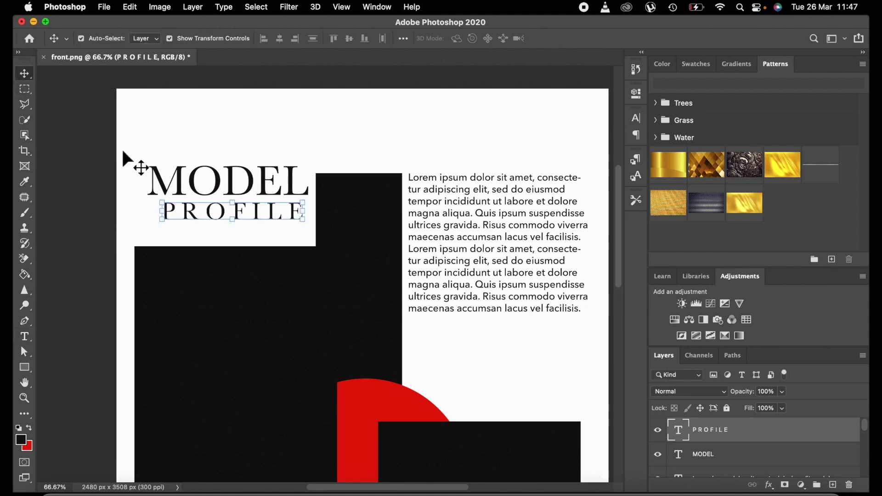
key("super+t")
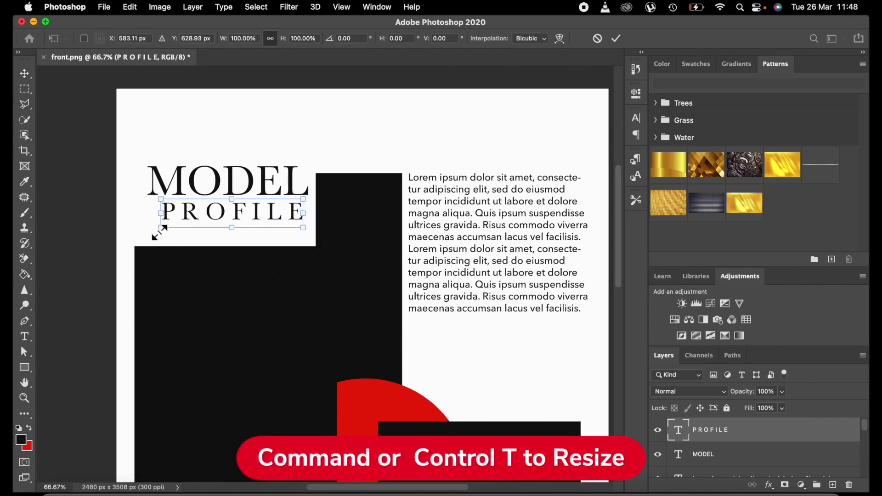
left_click_drag(160, 232, 152, 244)
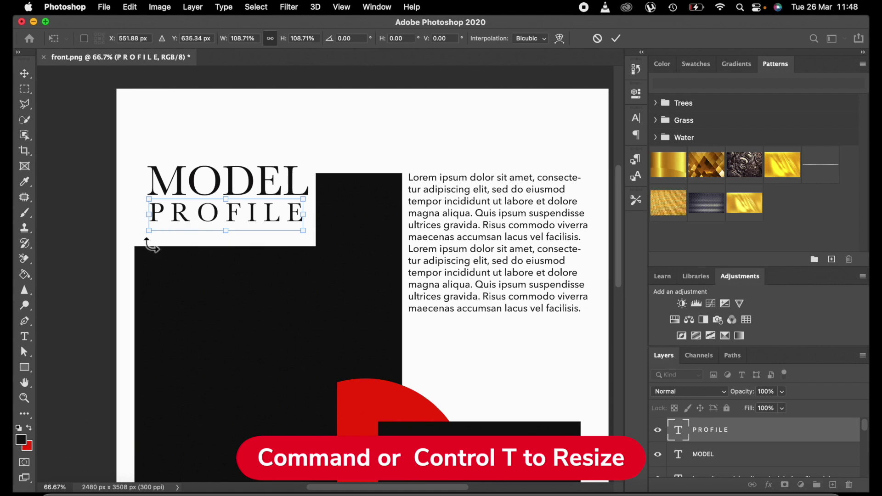
left_click(617, 39)
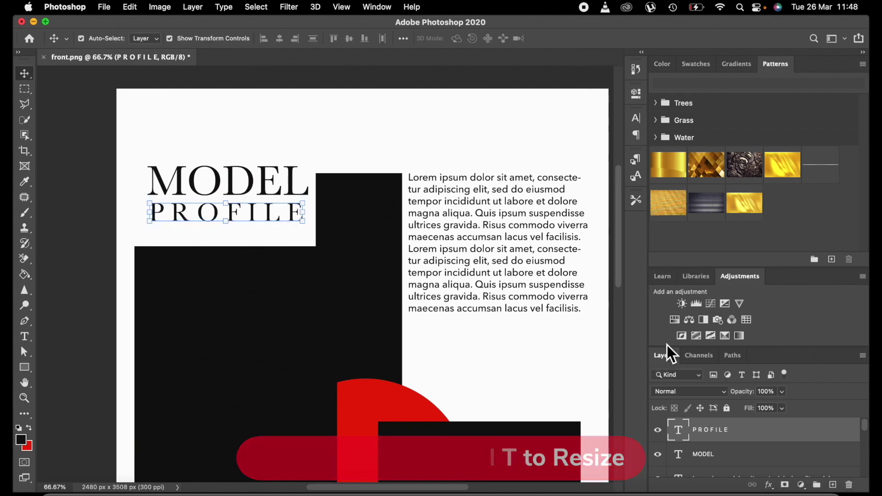
left_click(832, 485)
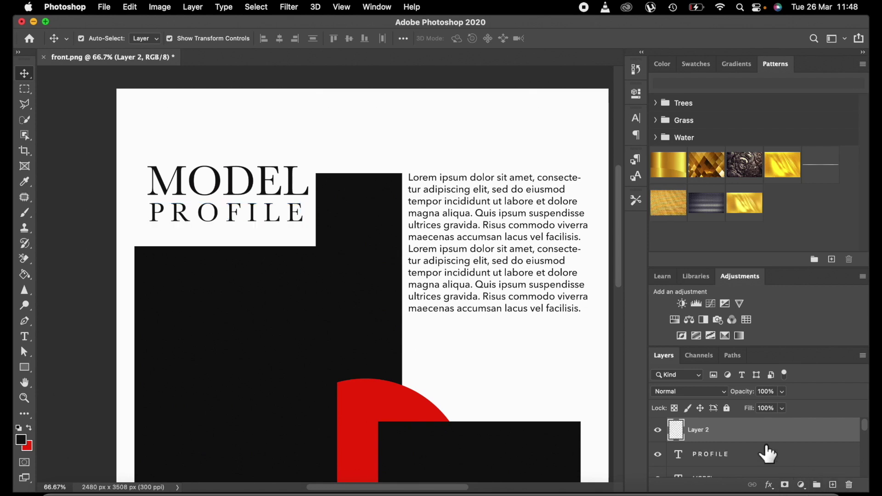
- Type STYLE below the right-hand paragraph and set it to 72 pt
left_click(26, 337)
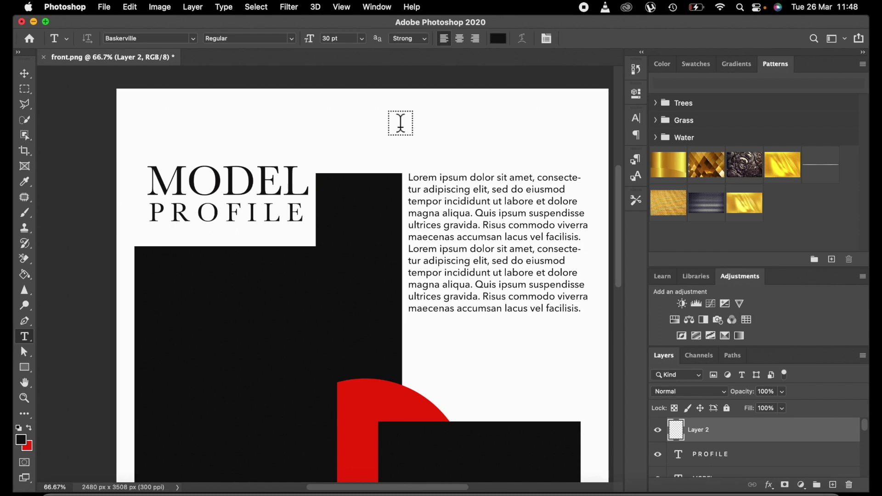
left_click(434, 351)
key("BackSpace")
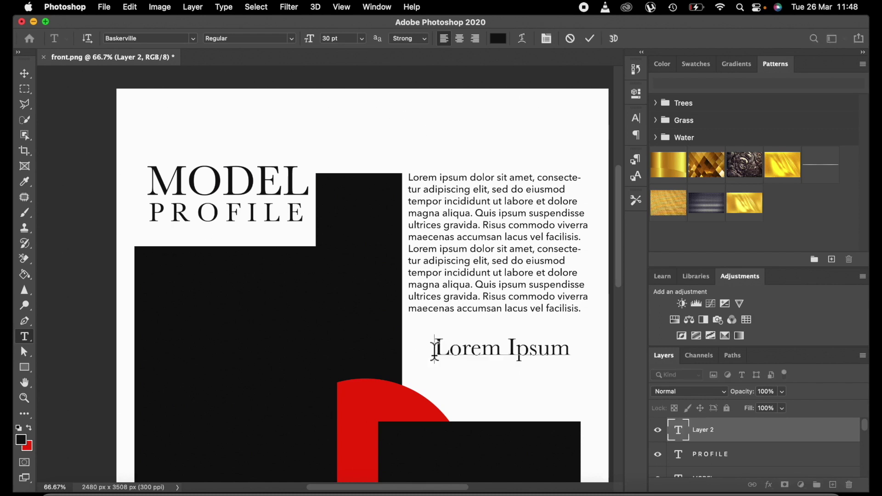
type("STYLE")
left_click(589, 38)
left_click(362, 39)
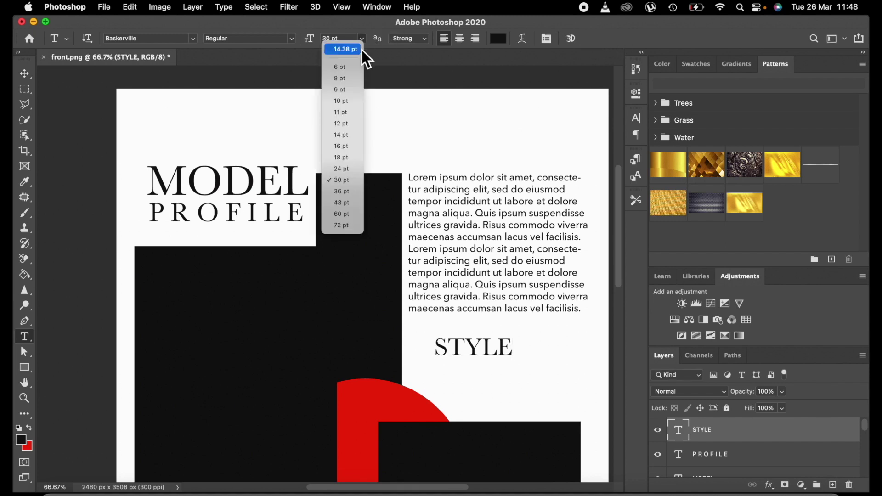
left_click(349, 224)
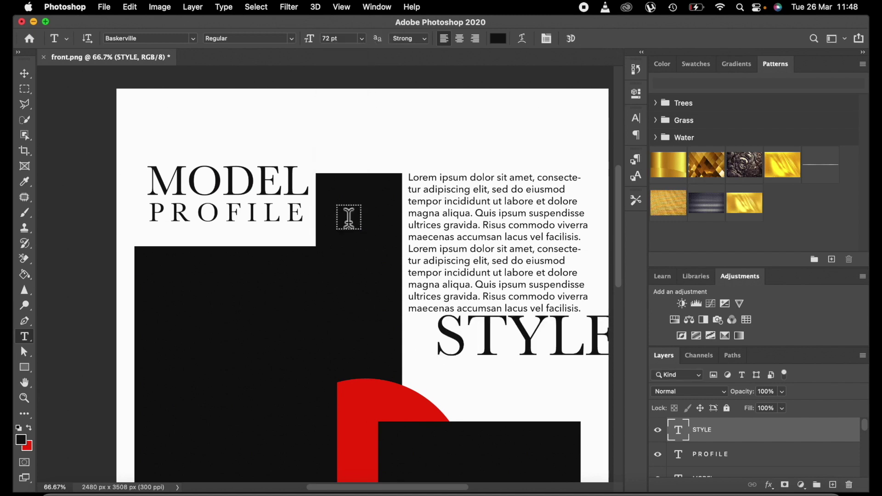
- Move STYLE just under the paragraph and zoom out to 33.33% to see the whole poster
left_click(25, 74)
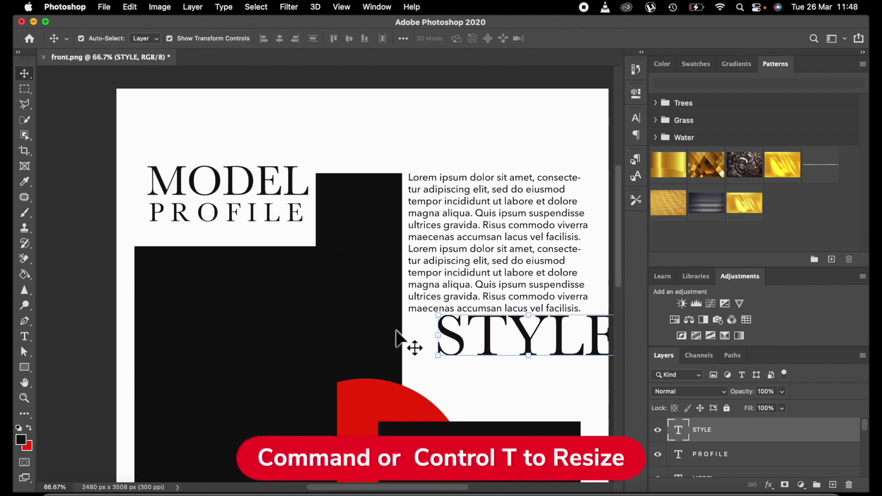
left_click_drag(488, 337, 457, 352)
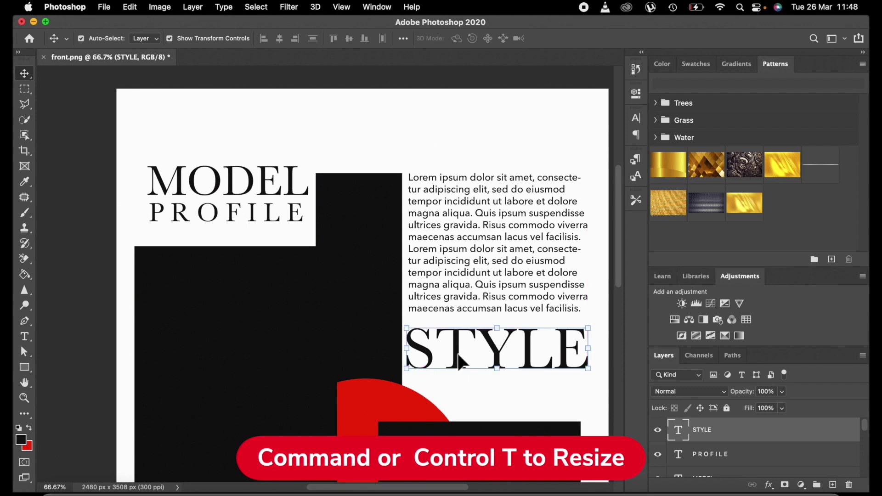
key("super+minus")
key("super+minus")
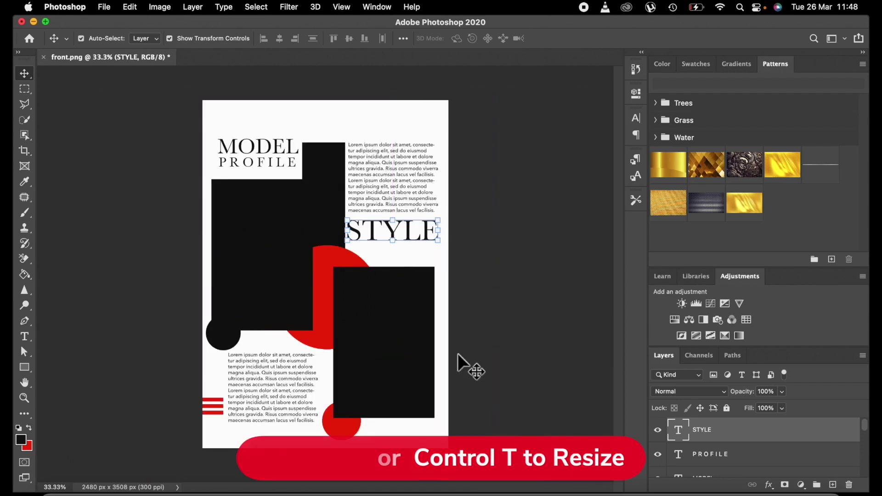
left_click(490, 322, "super")
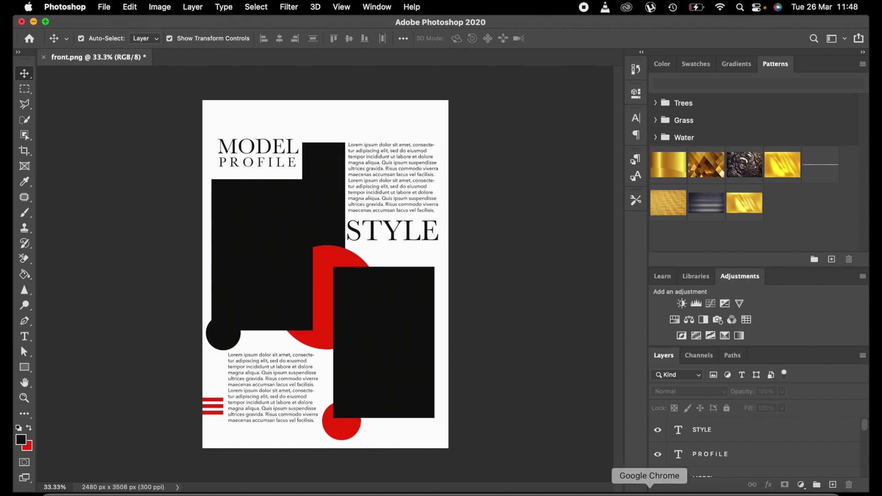
left_click(762, 441)
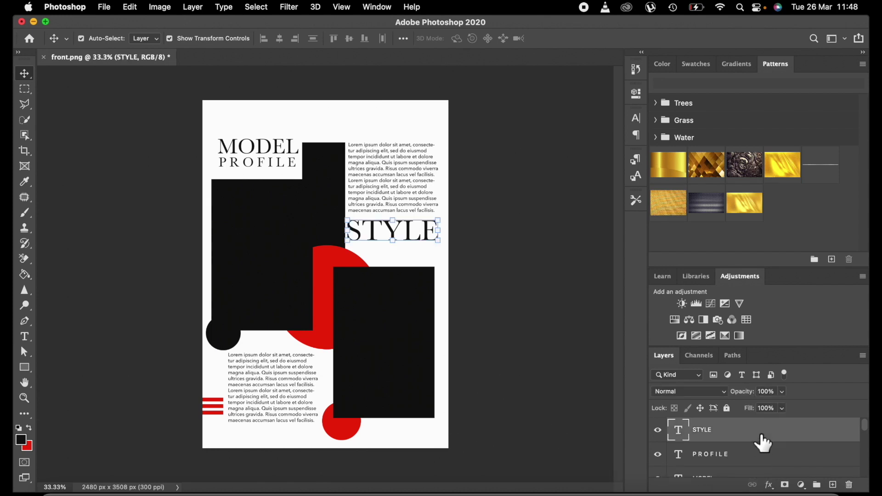
- Add a new layer above STYLE and name it UP LINE
left_click(833, 485)
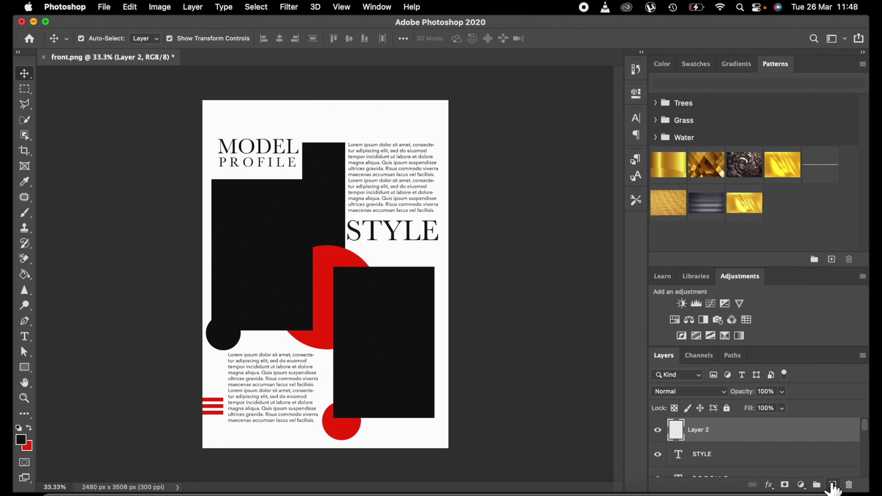
key("p")
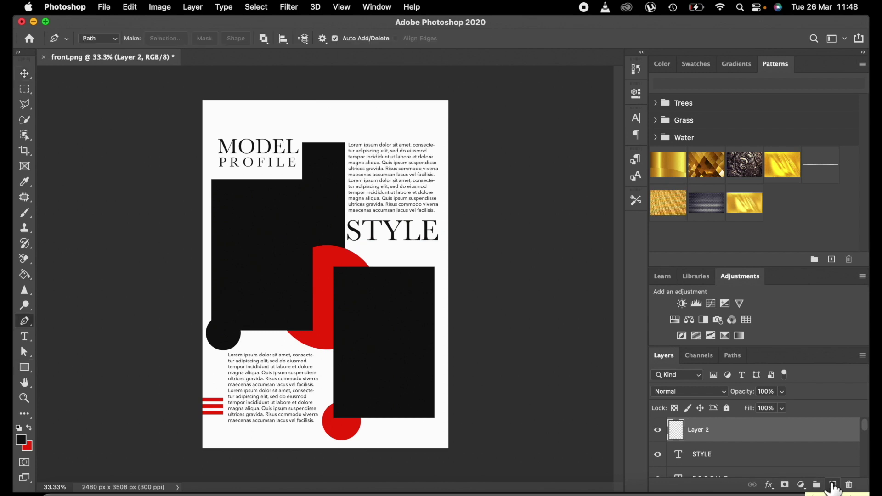
key("i")
key("e")
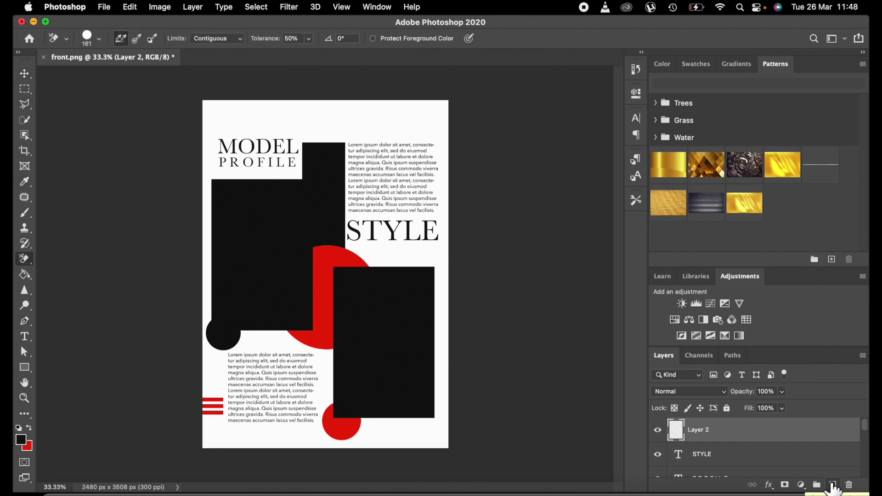
double_click(708, 434)
left_click(800, 158)
double_click(700, 430)
type("UP LINE")
key("Return")
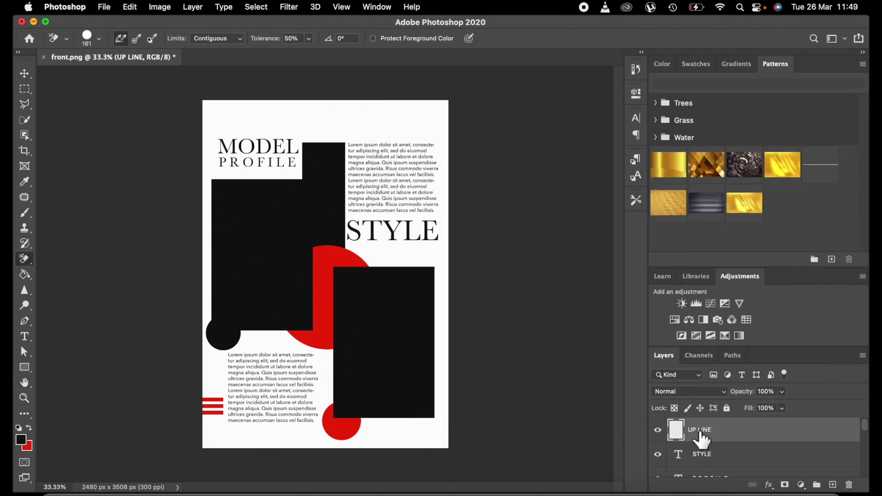
- Draw a small red rectangle at the poster's top-right edge and close Properties
left_click(25, 368)
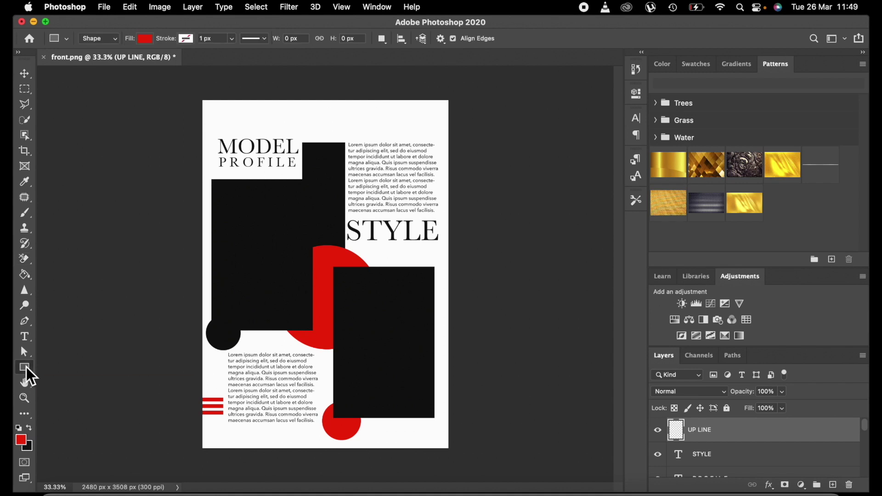
left_click_drag(431, 94, 415, 127)
left_click(26, 73)
left_click(451, 121)
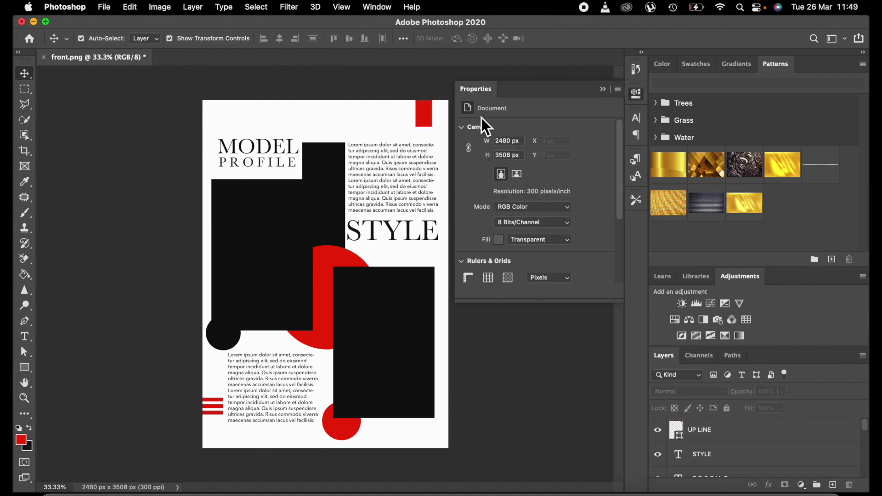
left_click(603, 89)
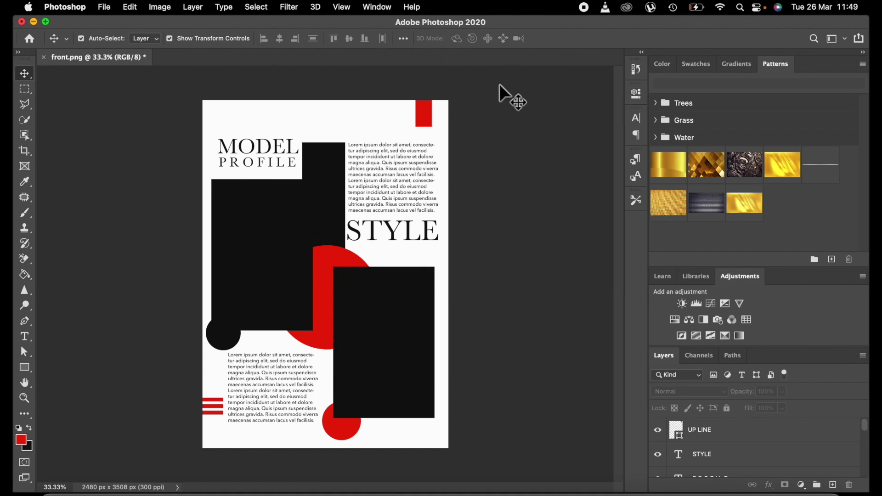
left_click(256, 249)
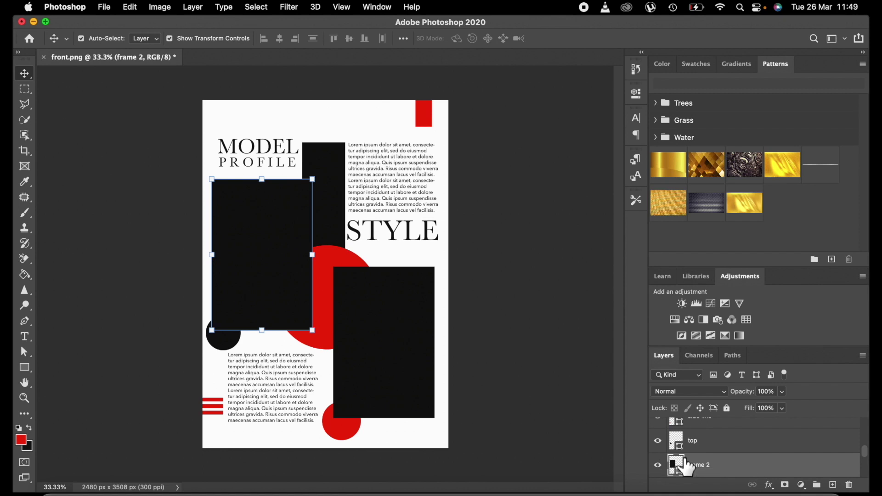
- Drag FRS_3164.jpg from the fashion box pix folder in Finder onto the poster
left_click(56, 491)
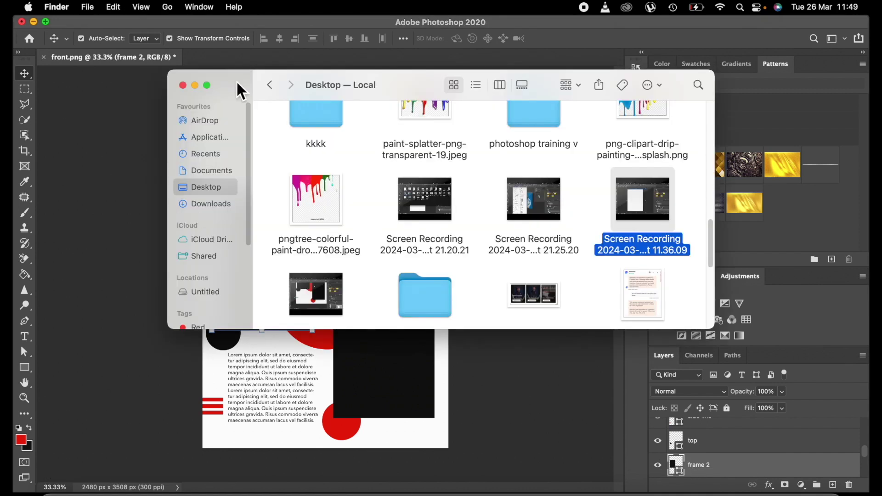
left_click(270, 85)
left_click(294, 137)
left_click_drag(294, 133, 151, 395)
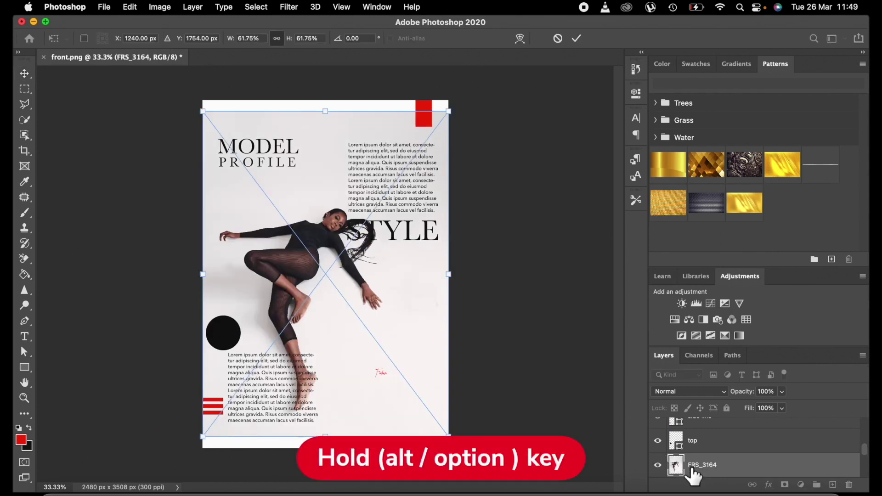
- Clip the FRS_3164 photo into frame 2 and scale it down to about 36%
scroll(692, 470, "down", 1)
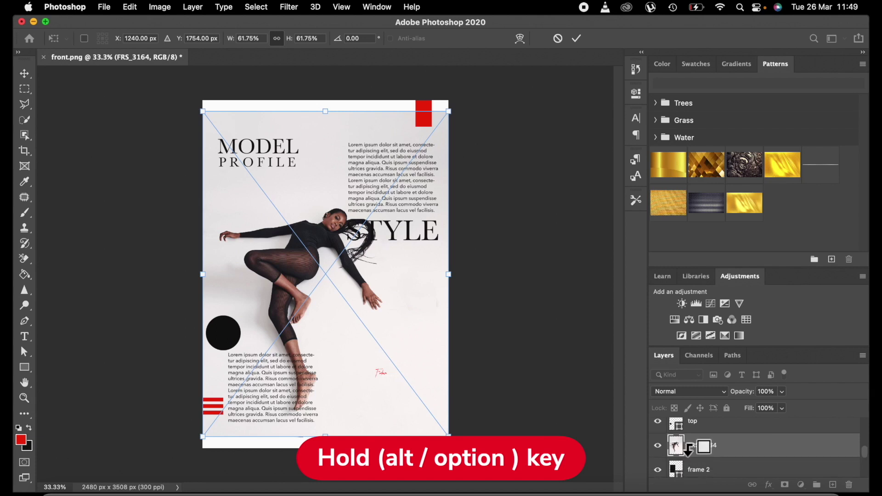
left_click(689, 458, "alt")
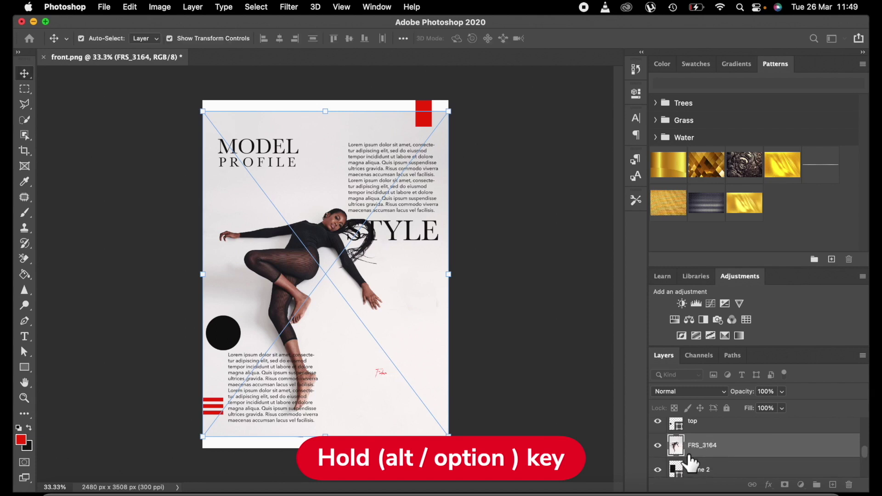
left_click(689, 458, "alt")
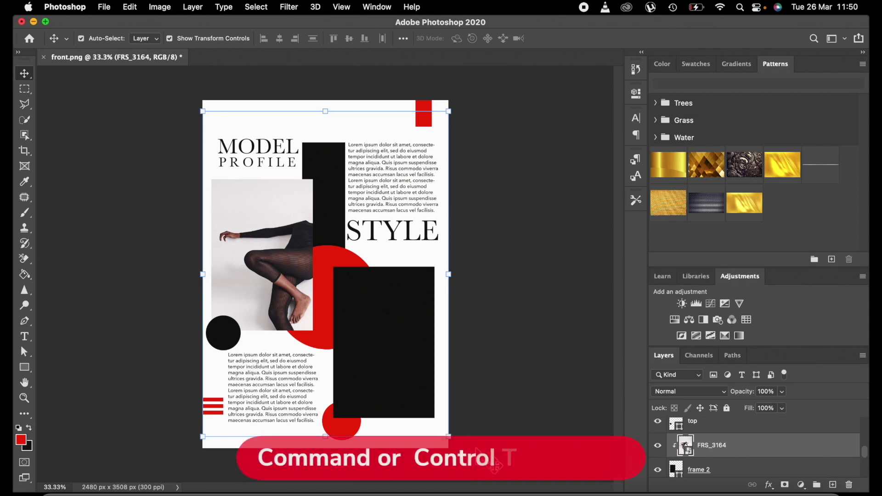
key("super+t")
left_click_drag(446, 435, 360, 364)
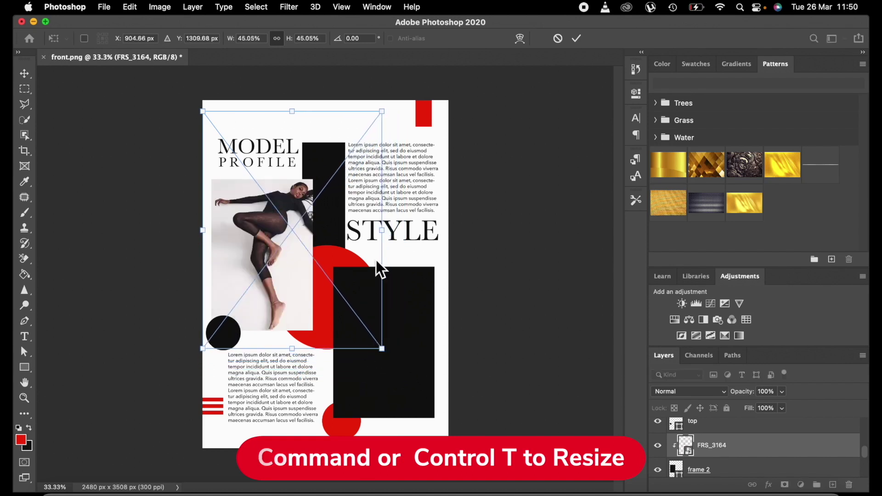
left_click_drag(381, 112, 351, 150)
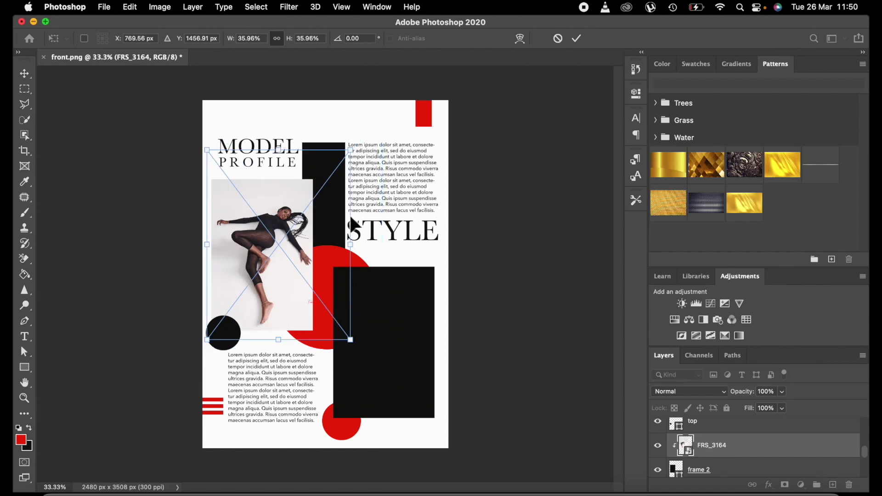
left_click(576, 39)
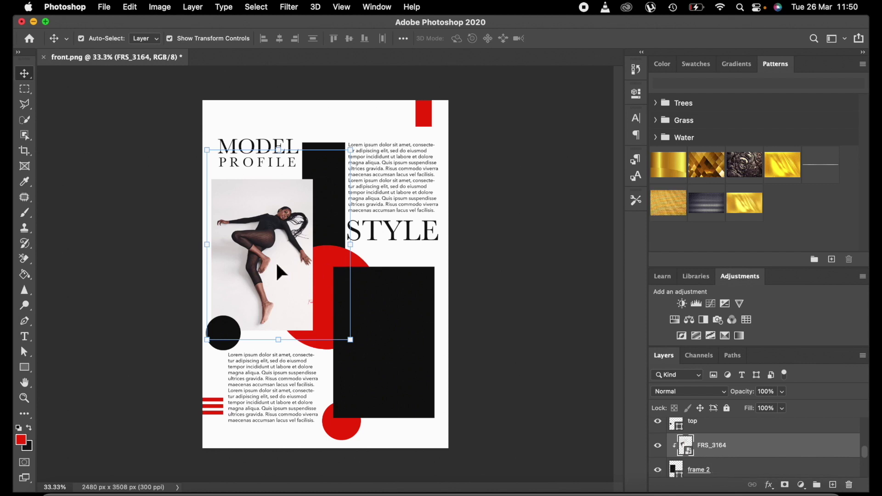
key("super+equal")
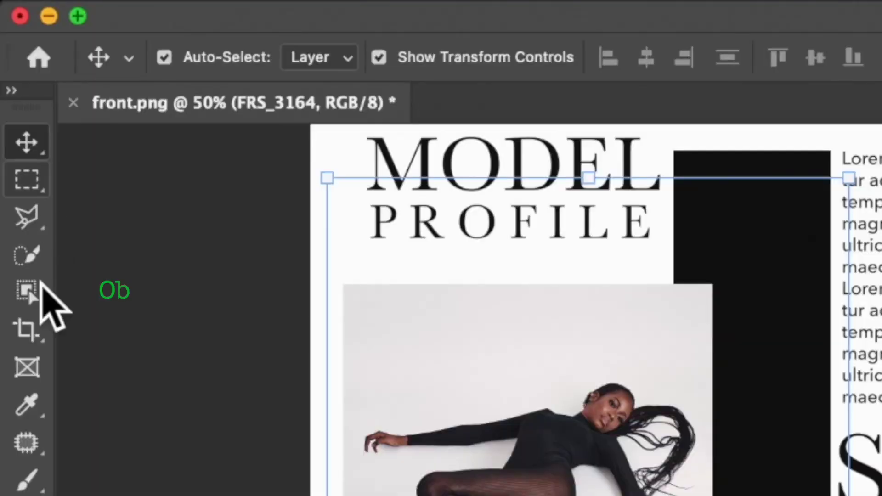
- Select the model with Object Selection, copy it to a new layer named IMAGE UP
left_click(25, 135)
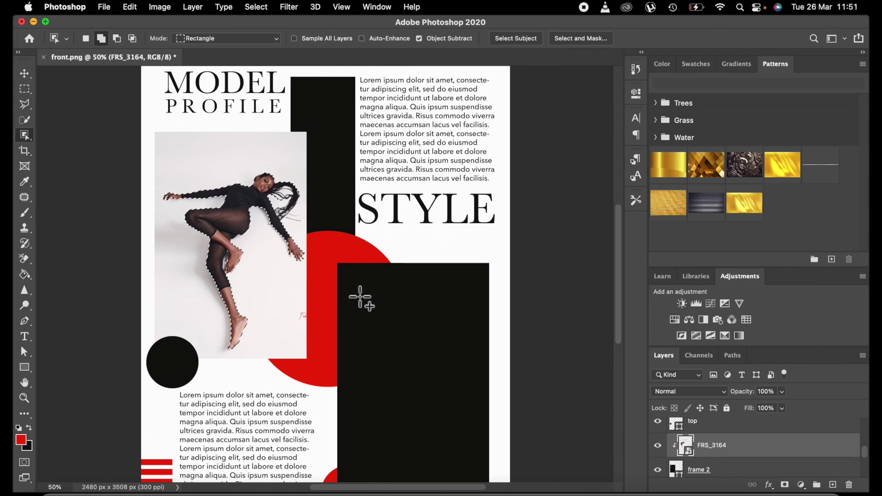
key("super+j")
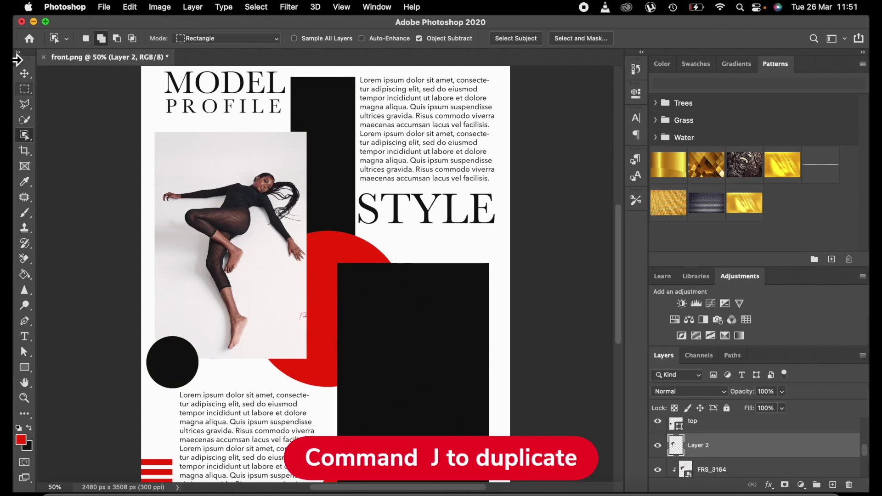
left_click(24, 74)
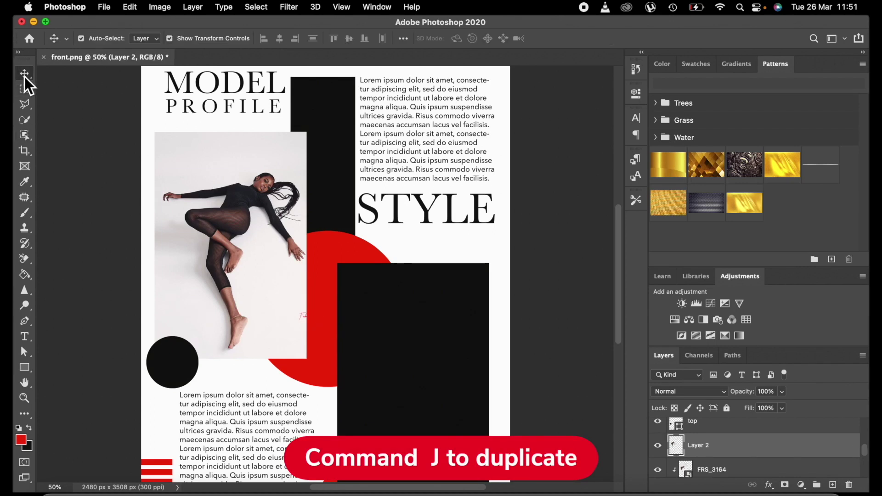
double_click(699, 446)
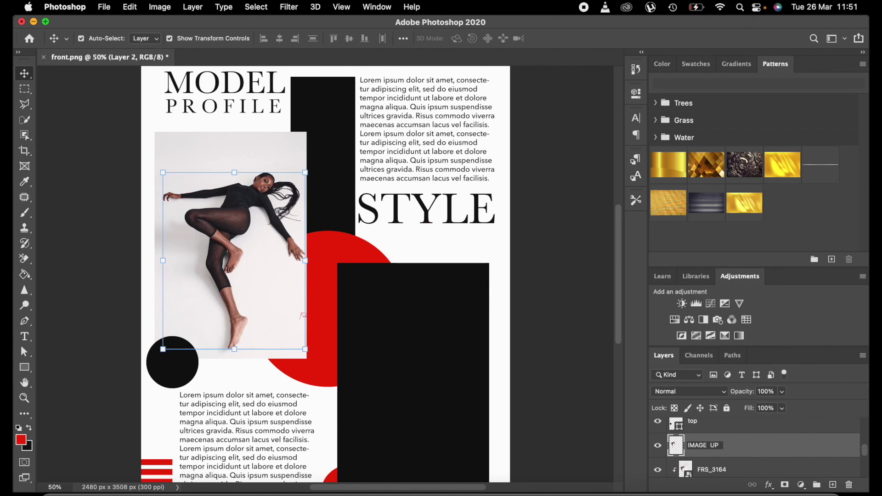
key("Return")
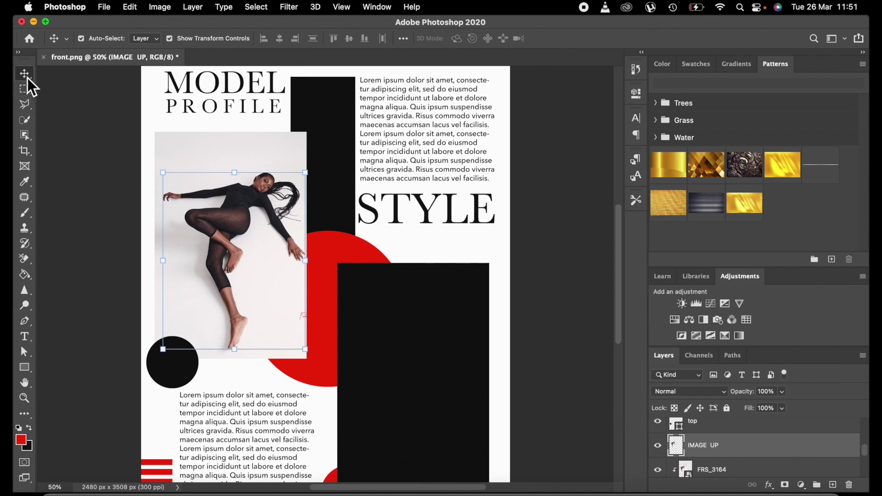
left_click(325, 313)
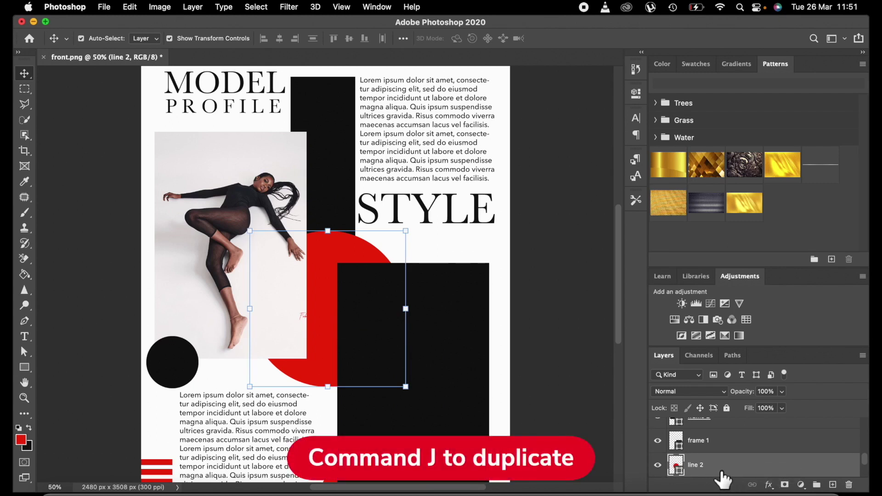
- Duplicate the red circle layer line 2 and name the copy 'line 2 under image'
key("super+j")
scroll(710, 470, "down", 2)
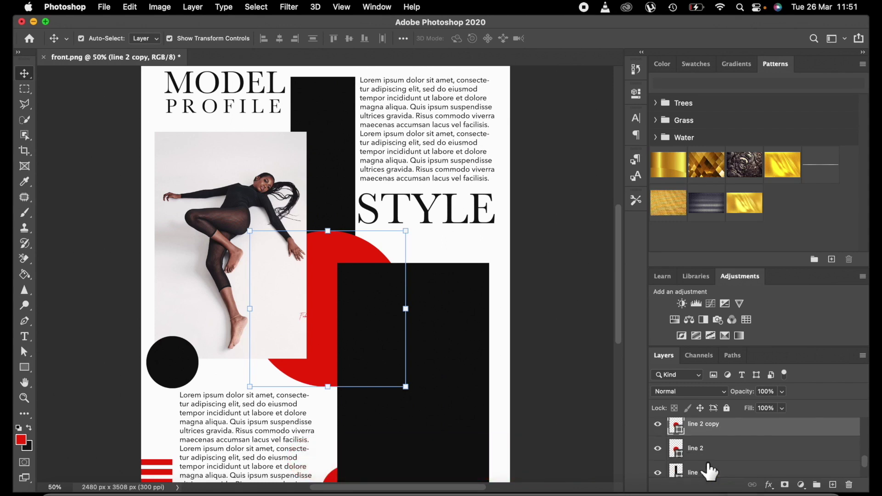
double_click(707, 424)
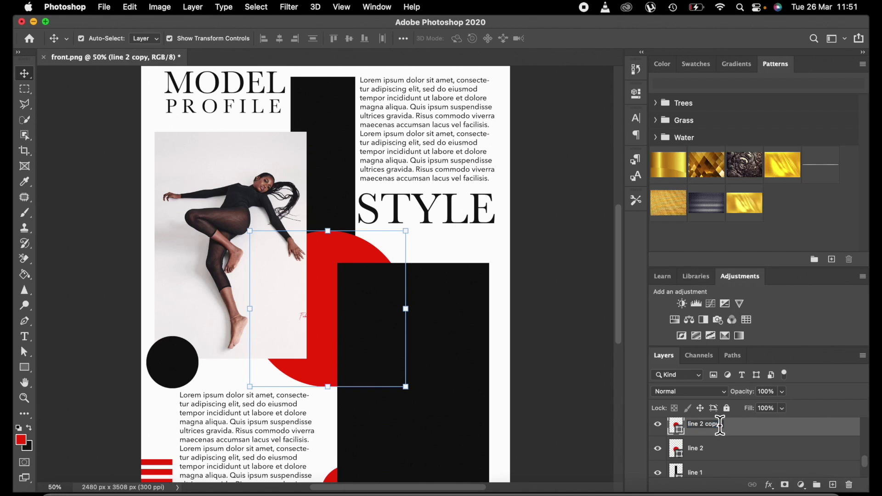
key("BackSpace")
key("BackSpace")
key("BackSpace")
key("BackSpace")
type("under image")
key("Return")
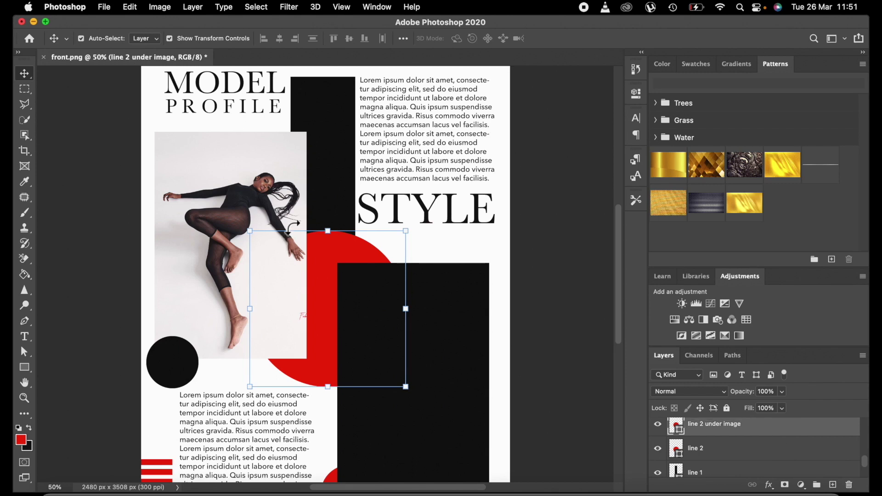
- Move 'line 2 under image' above FRS_3164 and clip it into the photo
scroll(616, 453, "up", 3)
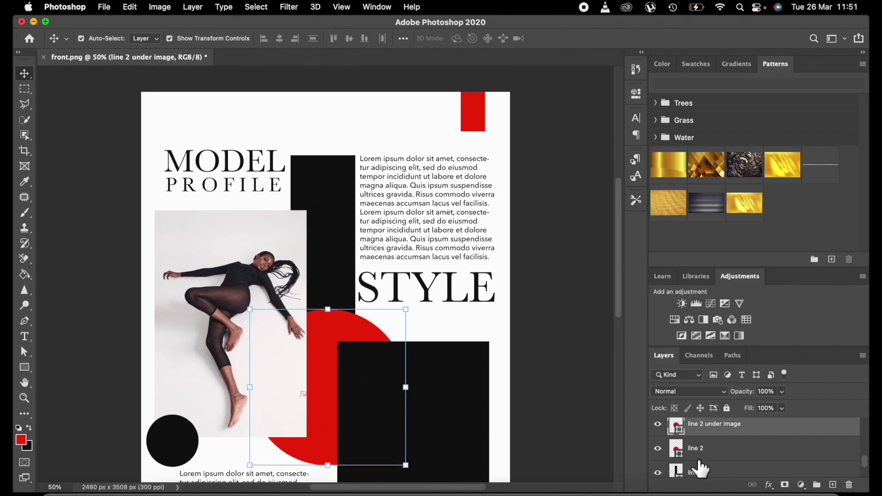
scroll(700, 468, "up", 2)
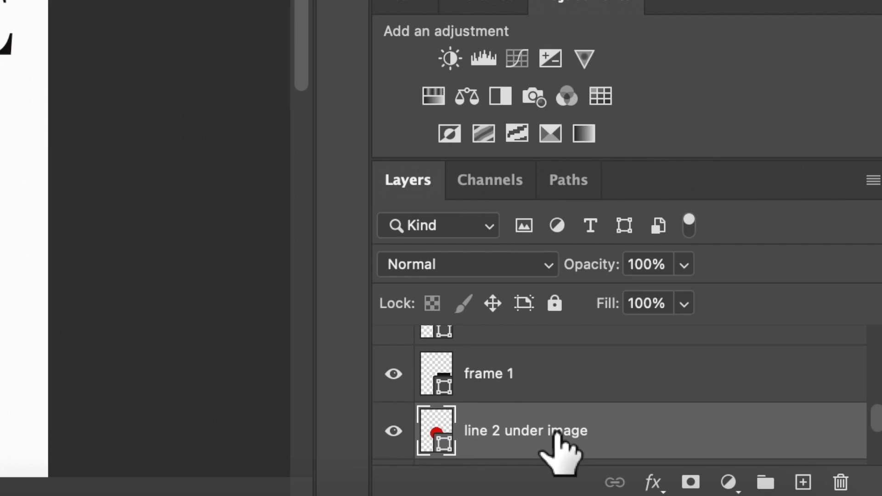
left_click_drag(563, 432, 558, 394)
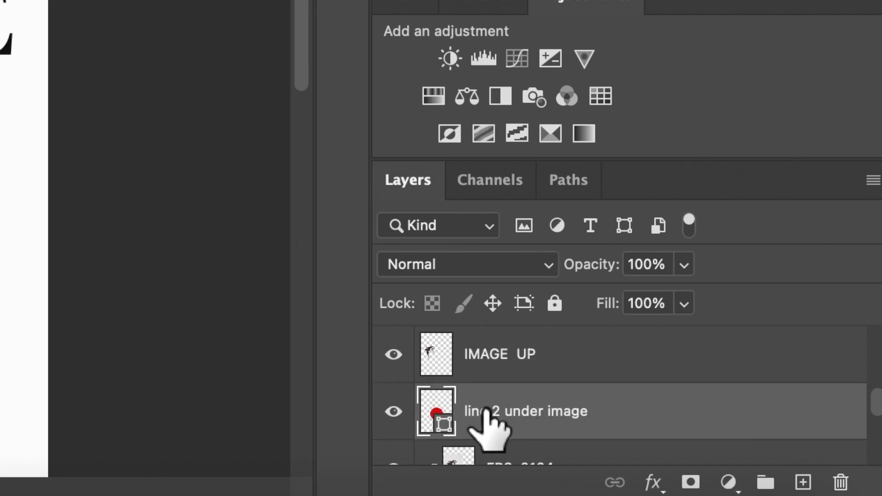
scroll(486, 411, "down", 2)
scroll(486, 411, "down", 1)
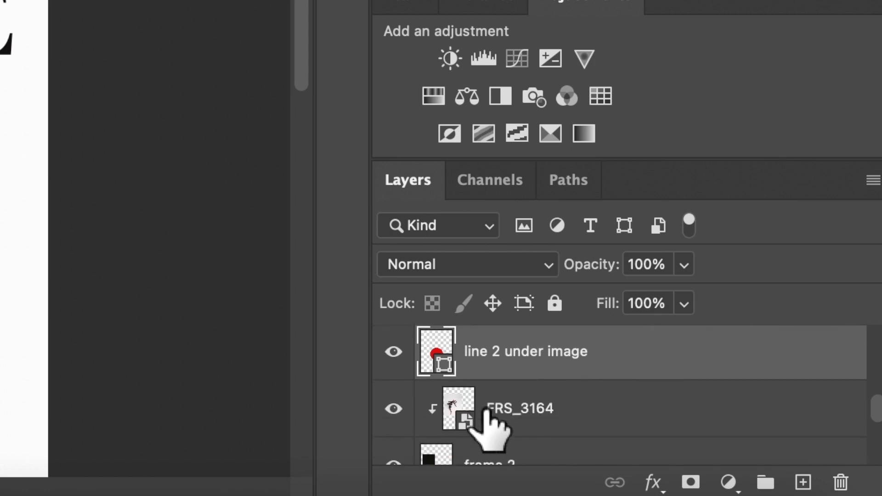
key("alt")
left_click(470, 362, "alt")
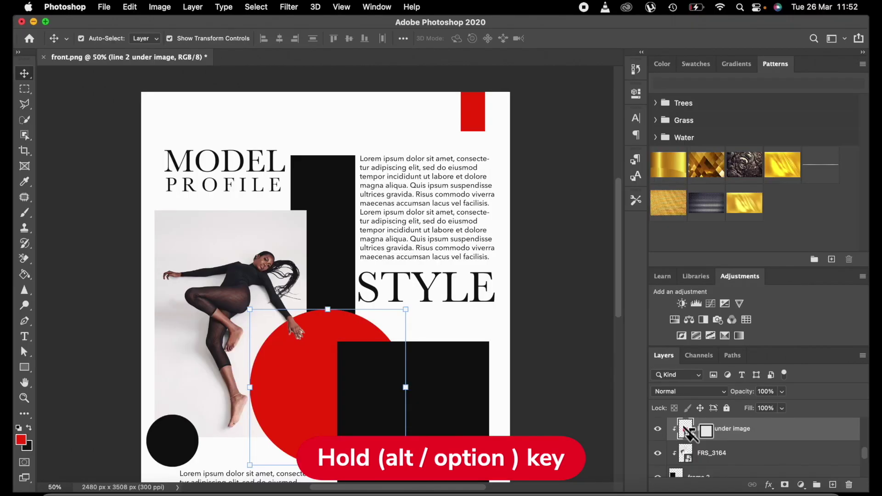
left_click_drag(688, 431, 715, 455)
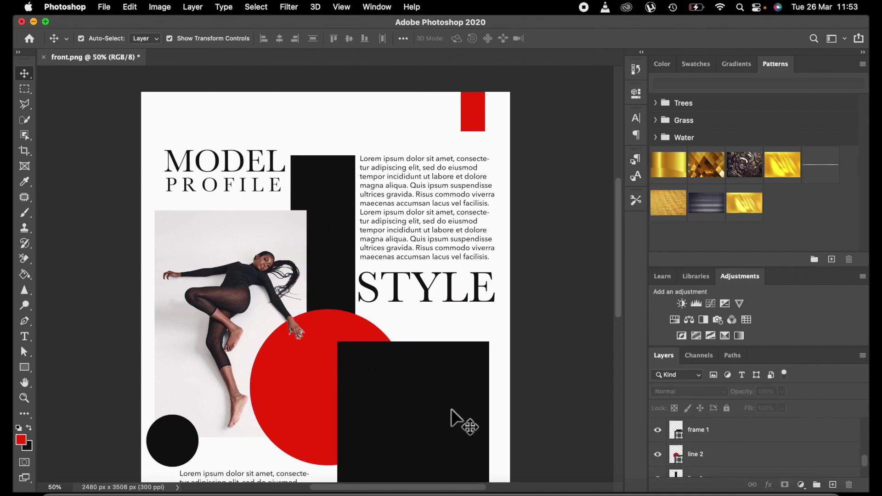
left_click(452, 409)
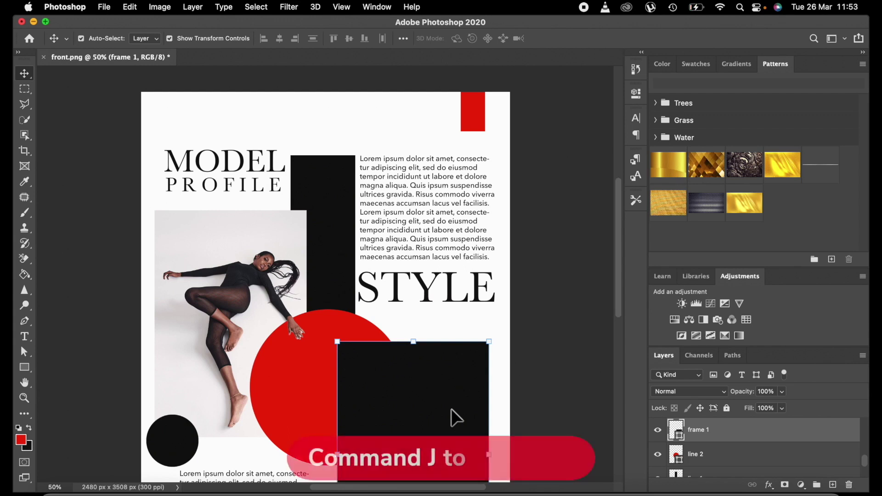
- Duplicate the black rectangle frame 1 and name the copy 'frame 1 move'
key("super")
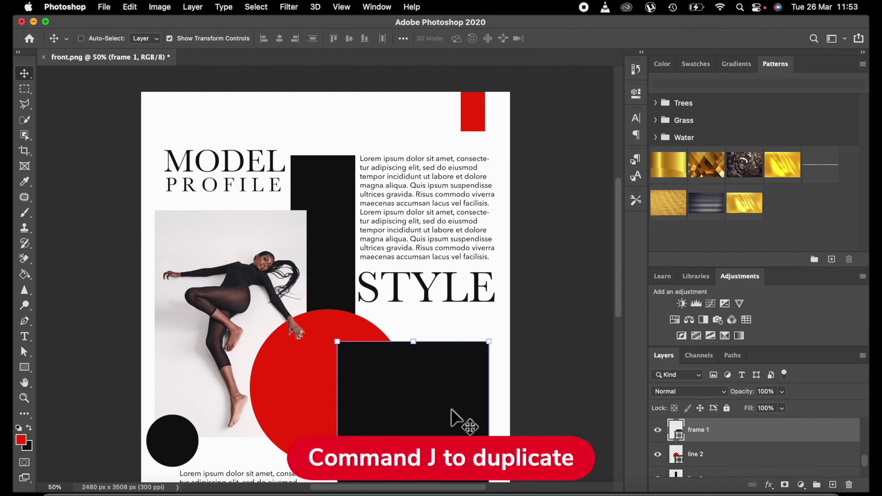
key("super+j")
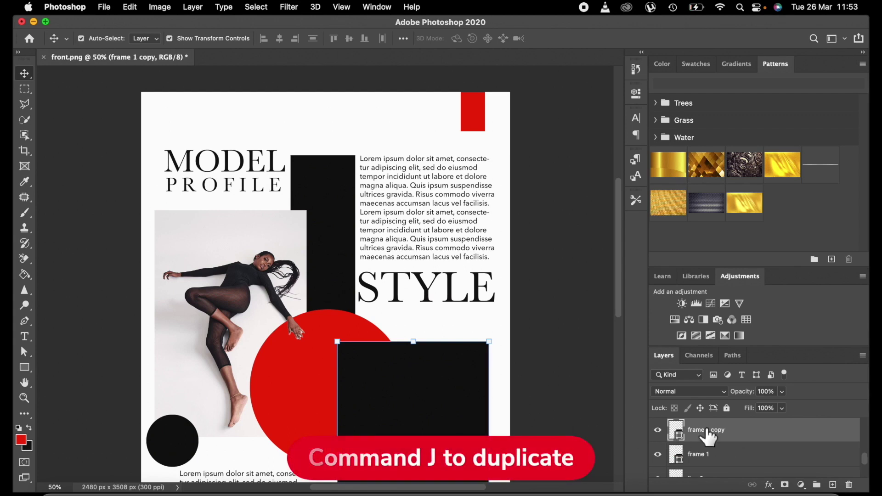
key("BackSpace")
key("BackSpace")
key("BackSpace")
key("BackSpace")
type("move")
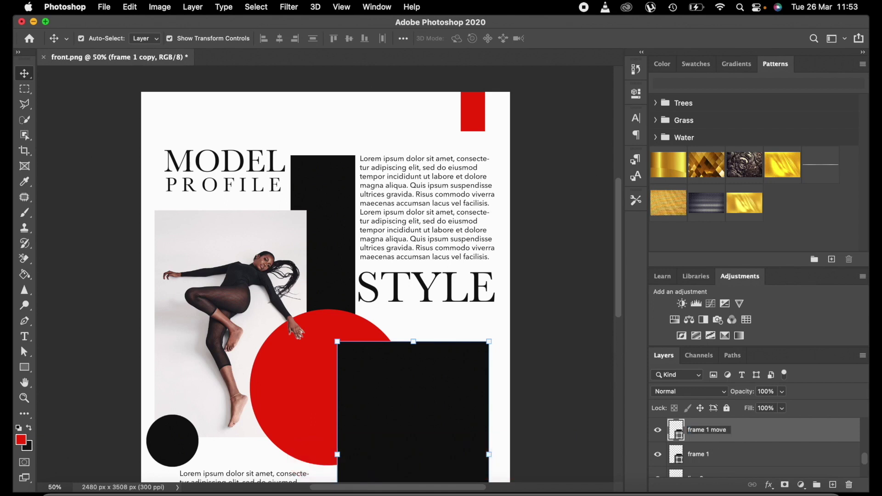
key("Return")
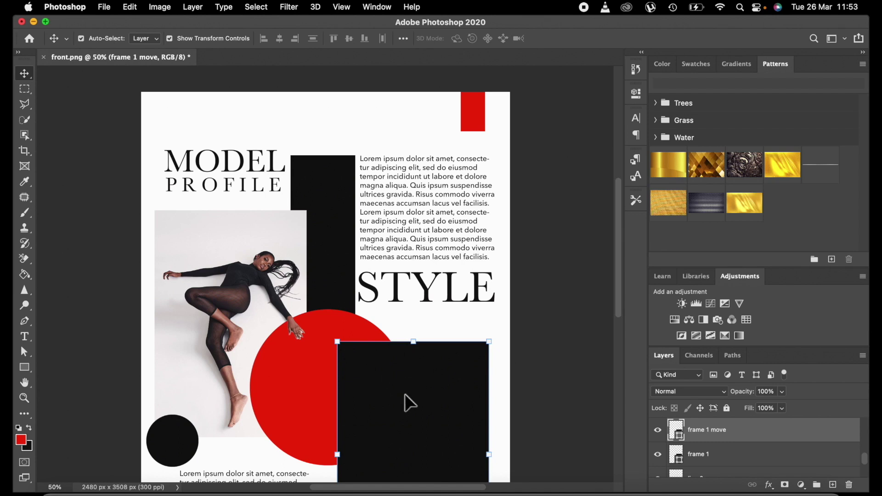
- Shift 'frame 1 move' up-left so it edges the photo's right and bottom sides
left_click_drag(405, 394, 298, 303)
left_click_drag(312, 334, 298, 319)
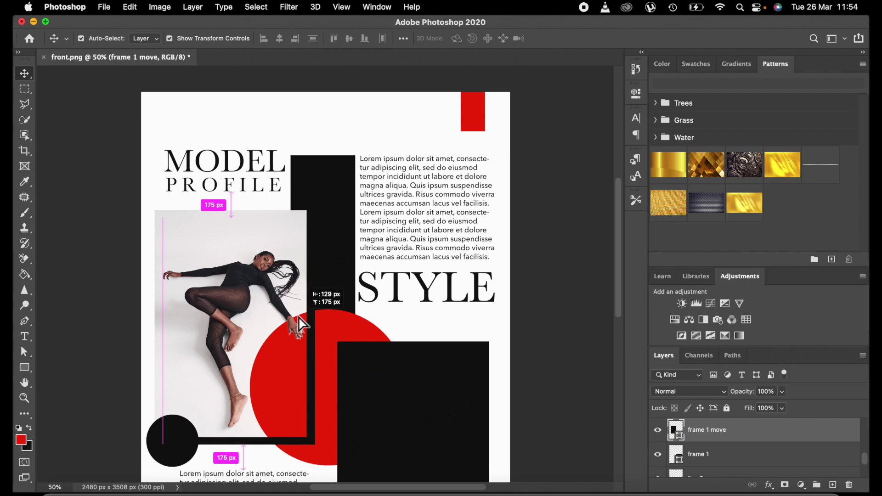
left_click_drag(298, 324, 299, 324)
left_click(543, 393)
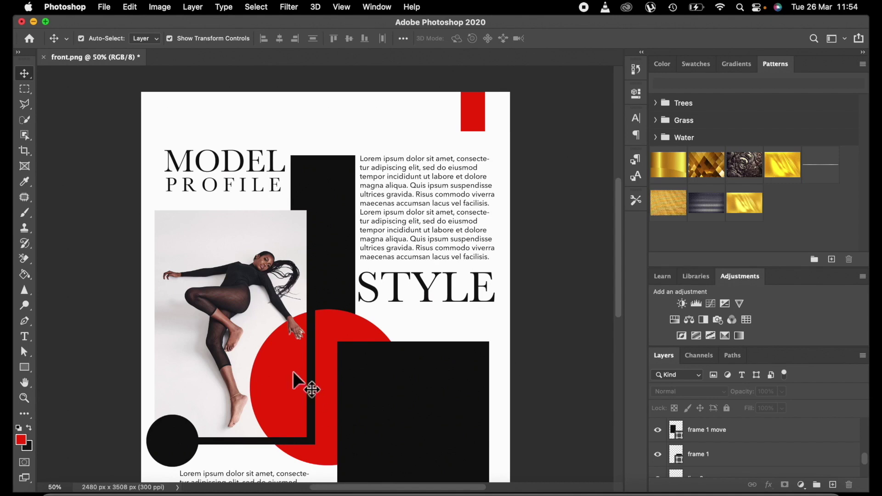
left_click(291, 326)
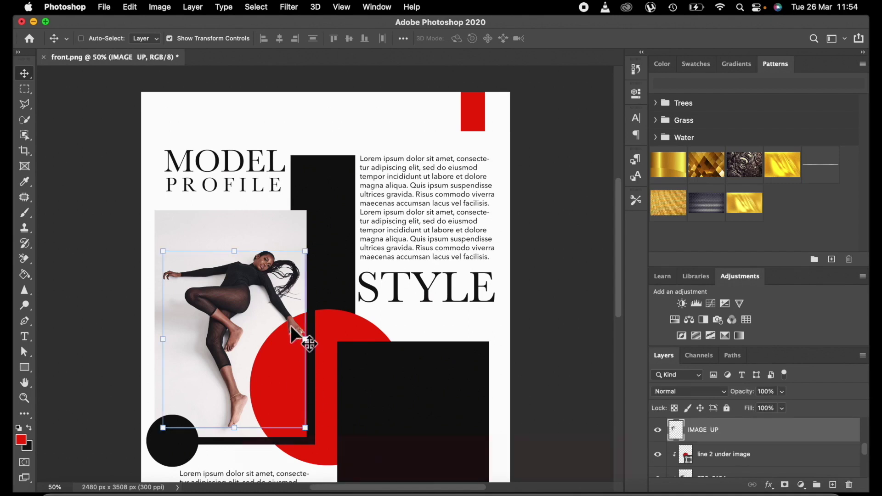
- Zoom in on the hand and cut the white gap between the fingers with Polygonal Lasso
key("super+plus")
key("super+plus")
key("super+plus")
scroll(290, 325, "down", 5)
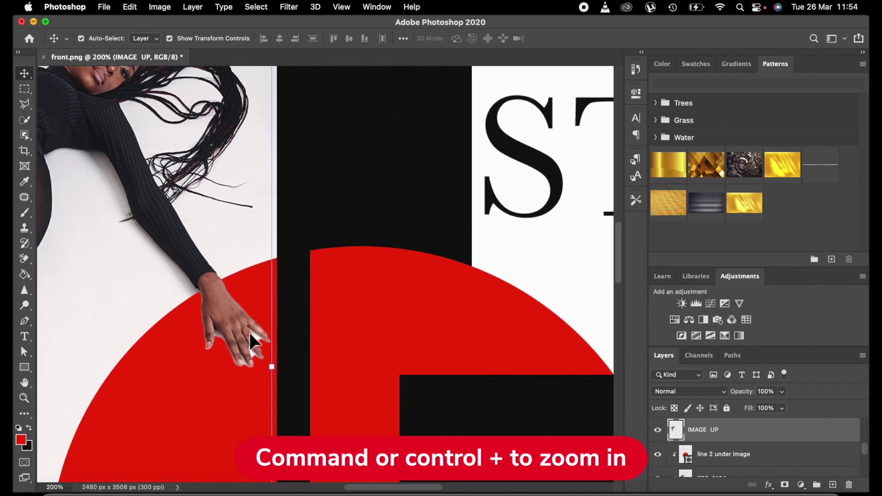
key("super+plus")
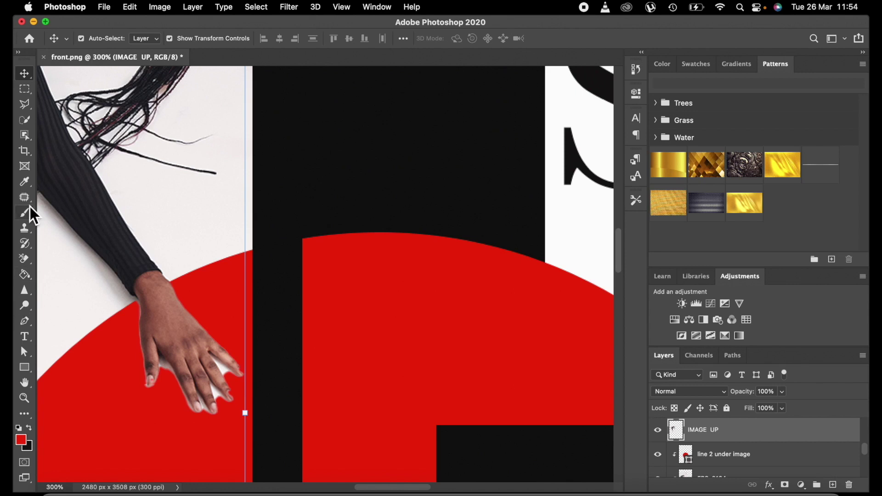
left_click(24, 109)
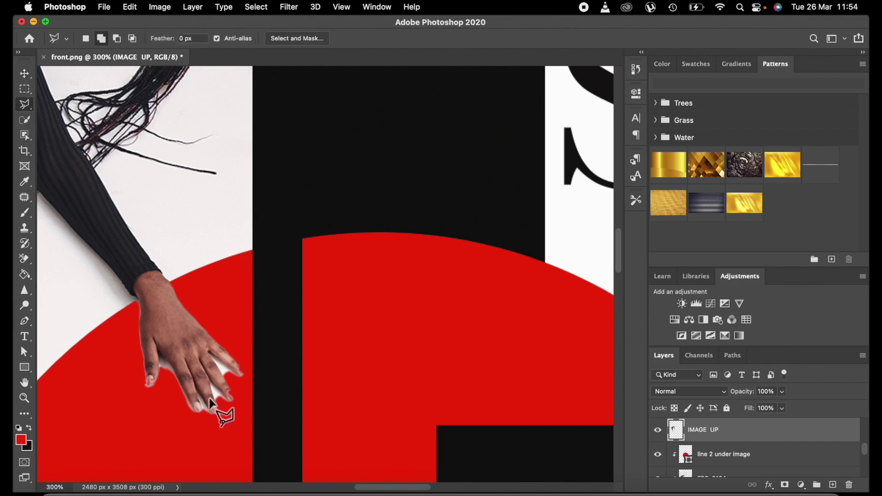
key("super+plus")
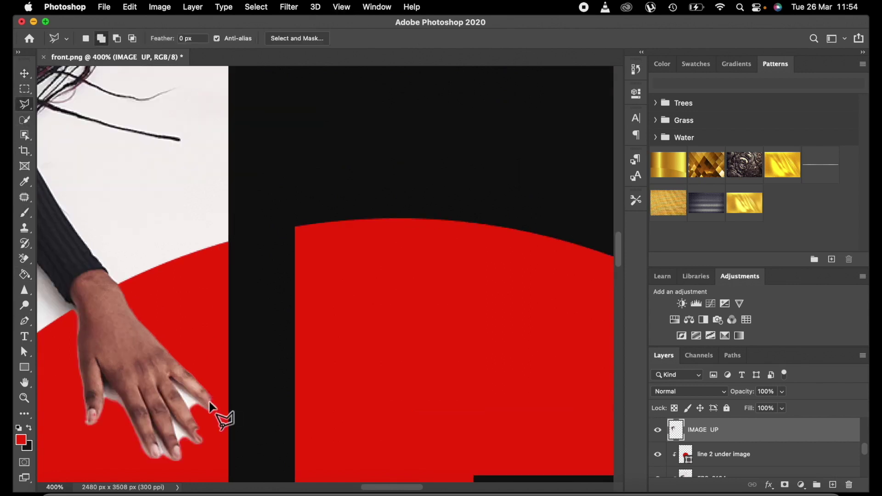
left_click(214, 409)
left_click(171, 380)
left_click(195, 425)
double_click(210, 424)
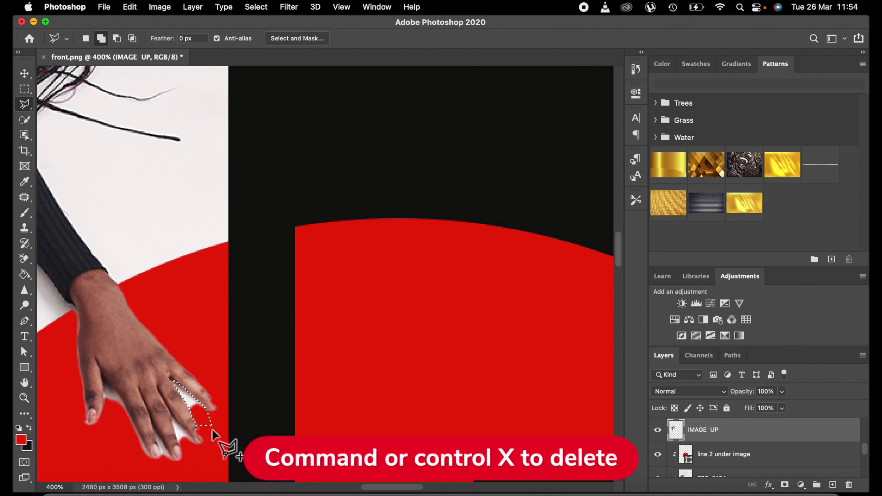
key("super+x")
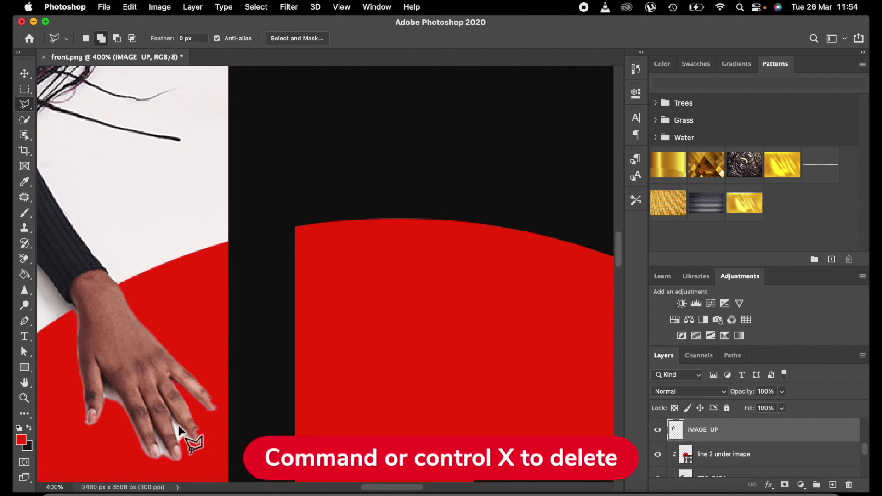
- Cut away the remaining white patch between the model's fingers
left_click(195, 442)
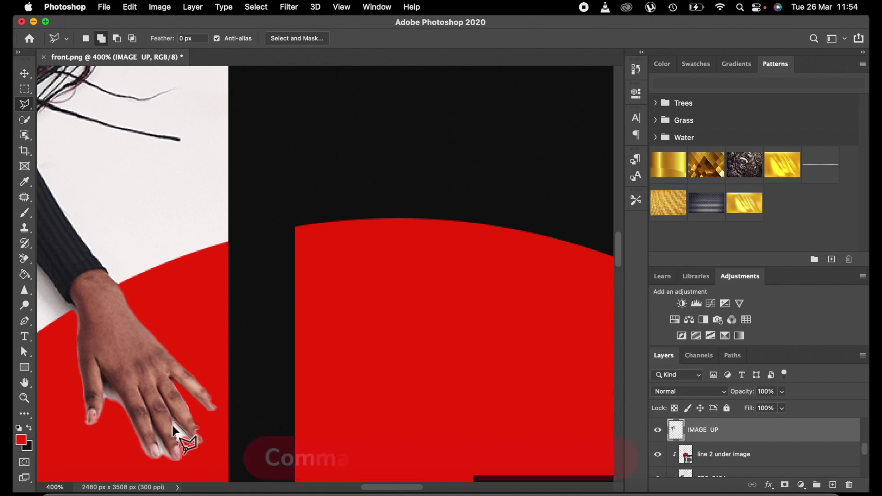
double_click(180, 446)
key("super+x")
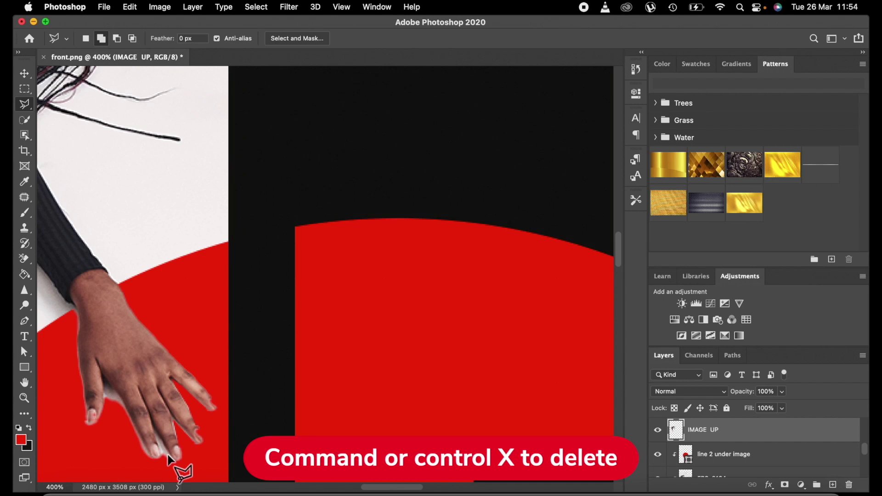